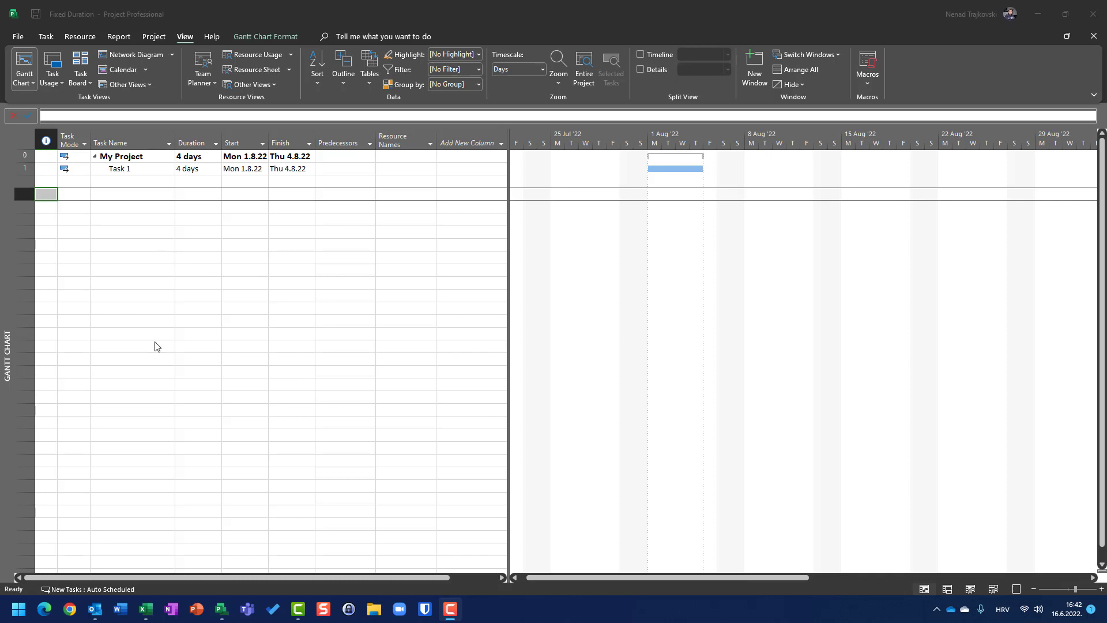
- Review the project's resources in the Resource Sheet and return to the Gantt Chart view
left_click(133, 176)
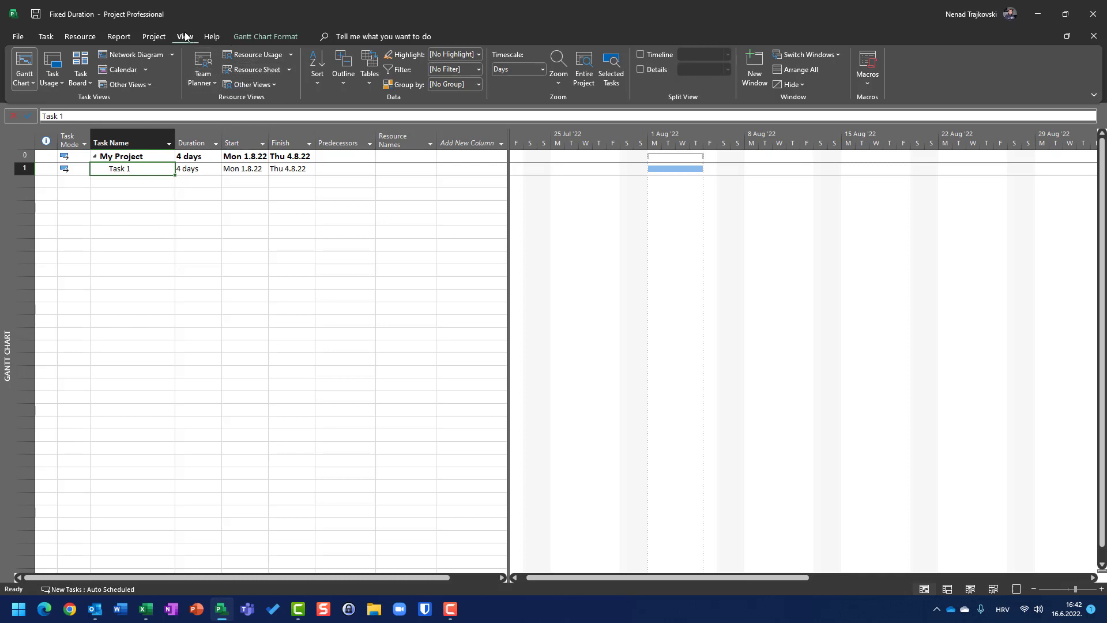
left_click(254, 69)
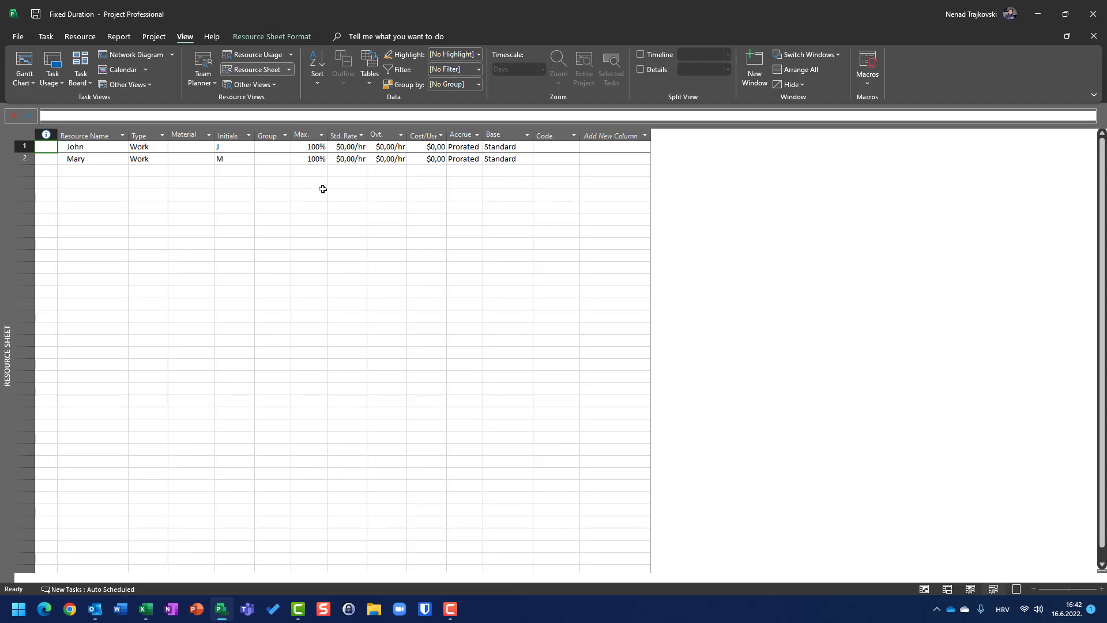
left_click(26, 63)
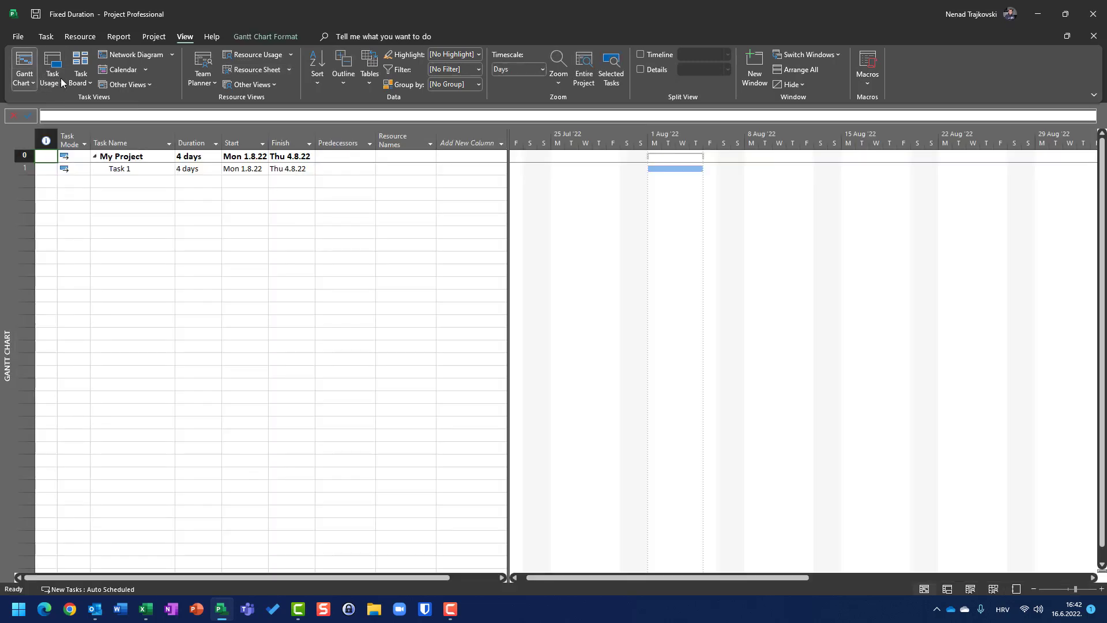
- Show Task 1 in the Task Usage view with the Task Form displayed as a details pane
left_click(23, 169)
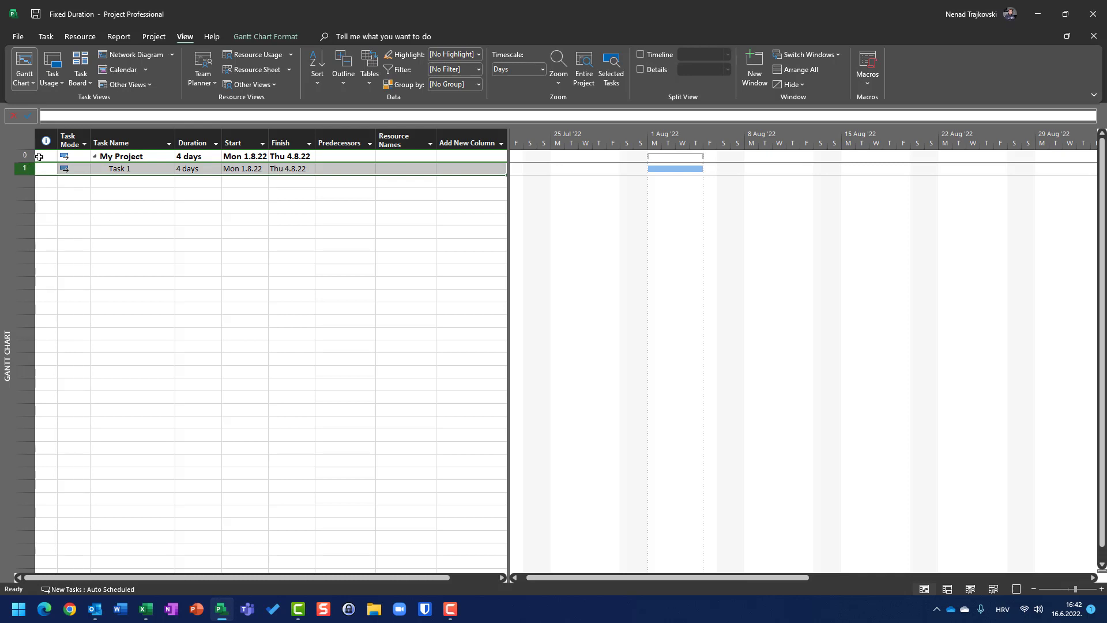
left_click(55, 71)
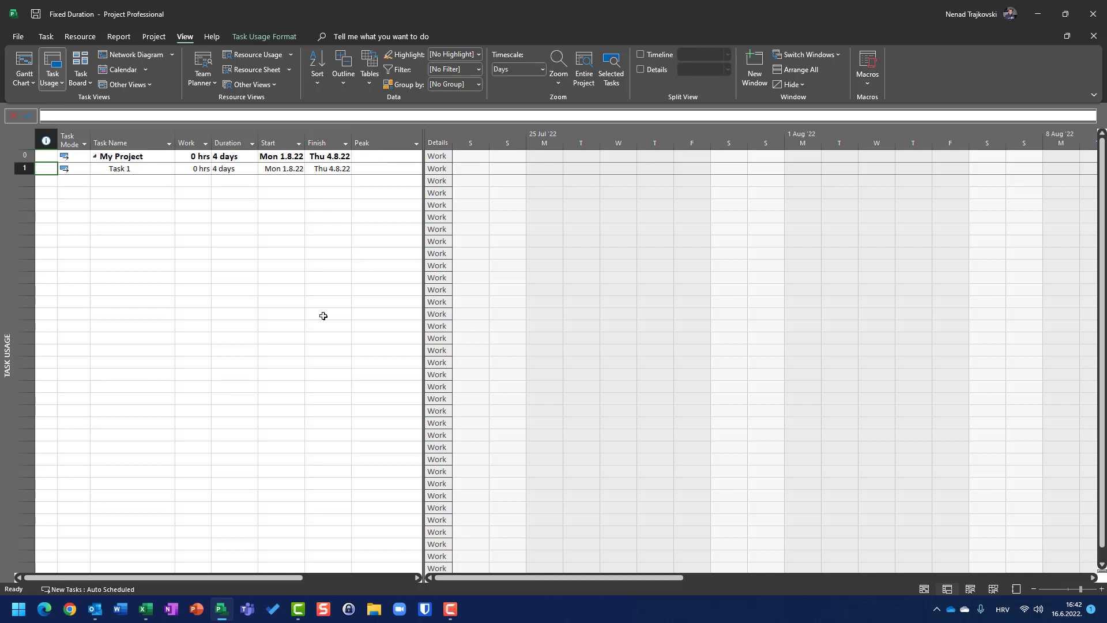
left_click(641, 69)
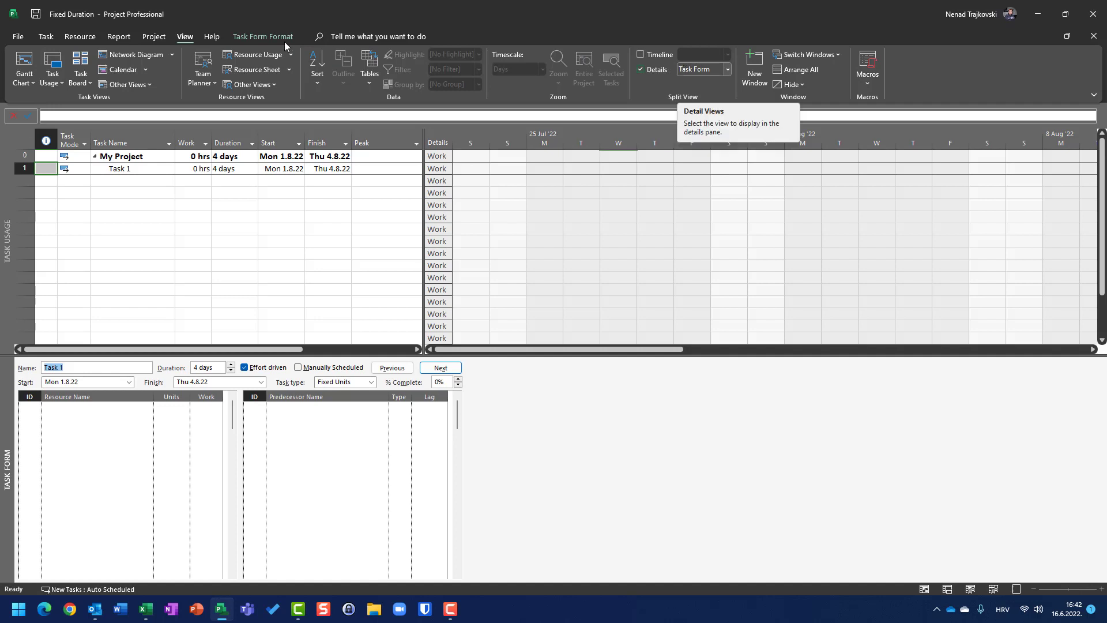
- Set the Task Form to show Work details and turn off Effort driven for Task 1
right_click(162, 414)
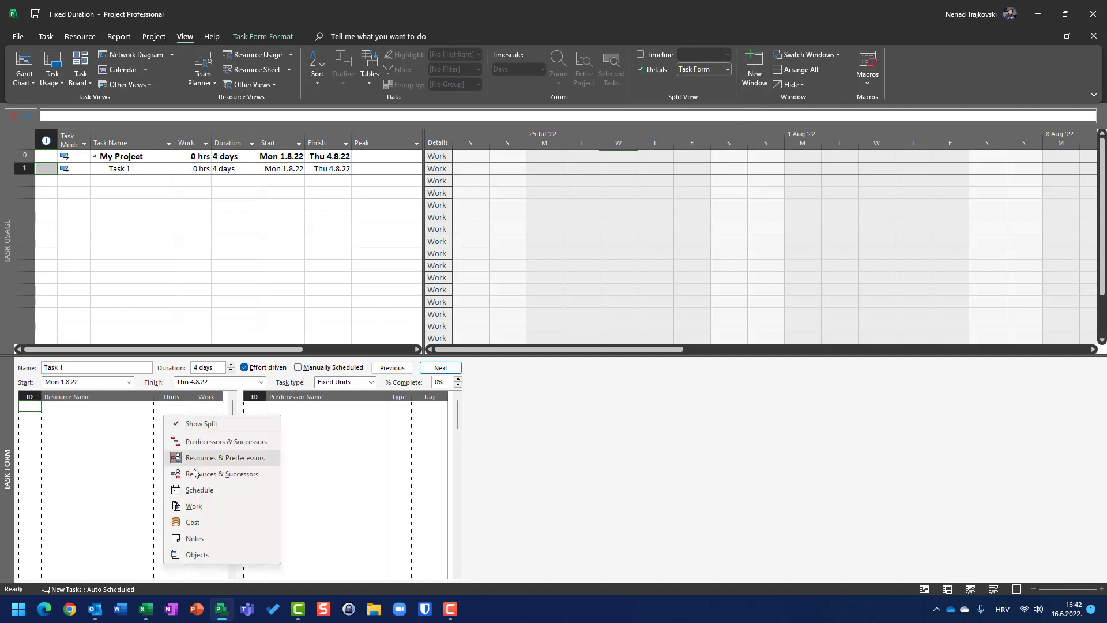
left_click(199, 506)
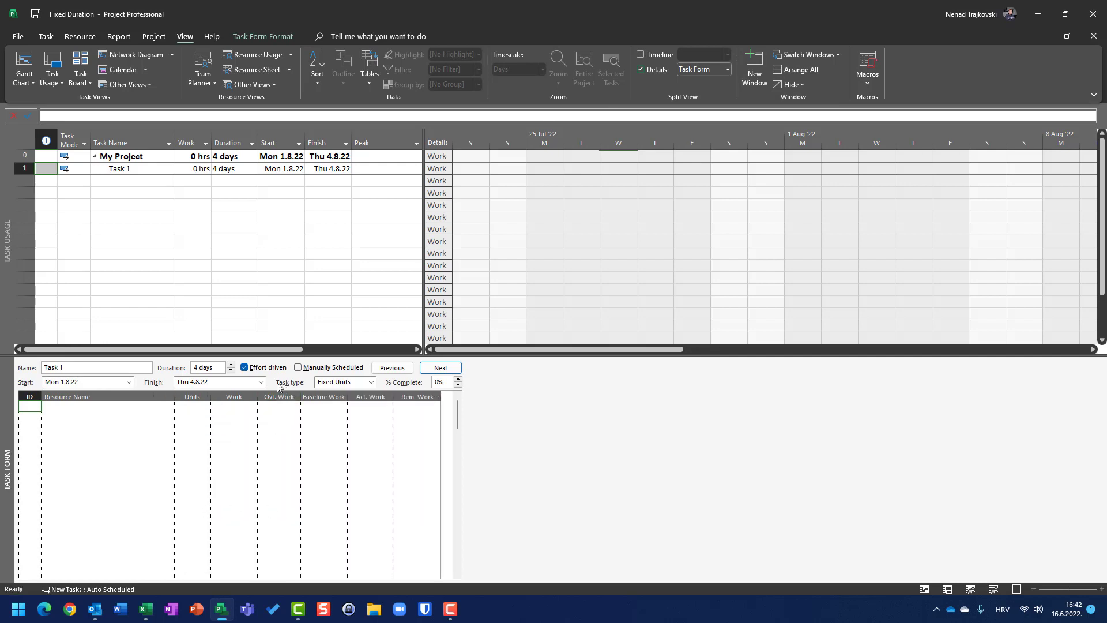
left_click(244, 367)
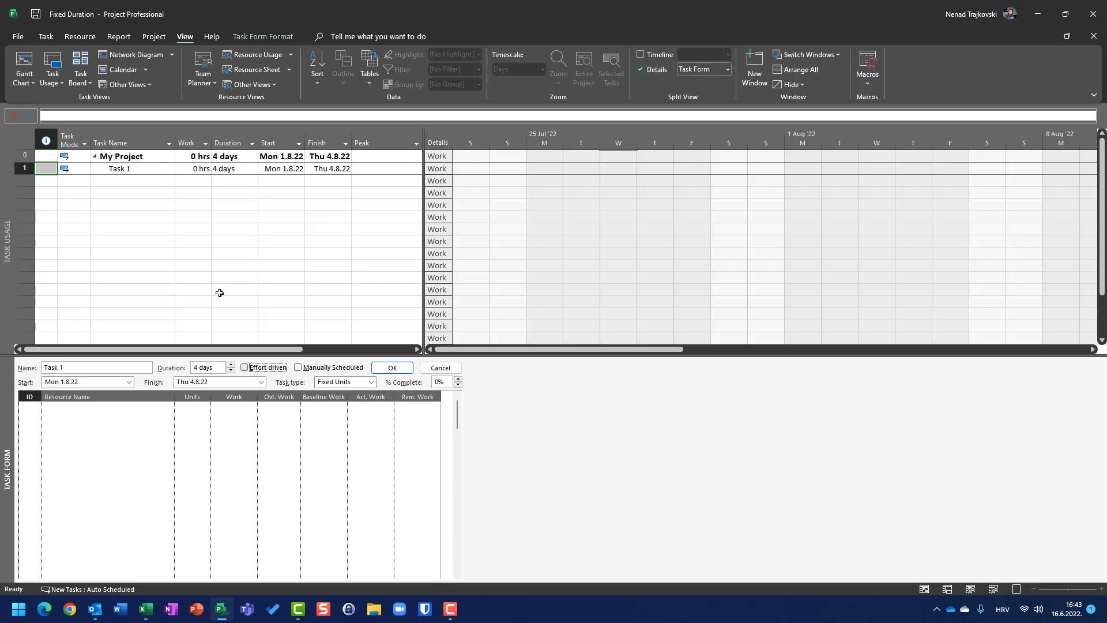
- Examine the effort-driven default for new tasks in the project's Schedule options and leave the options without changes
left_click(17, 38)
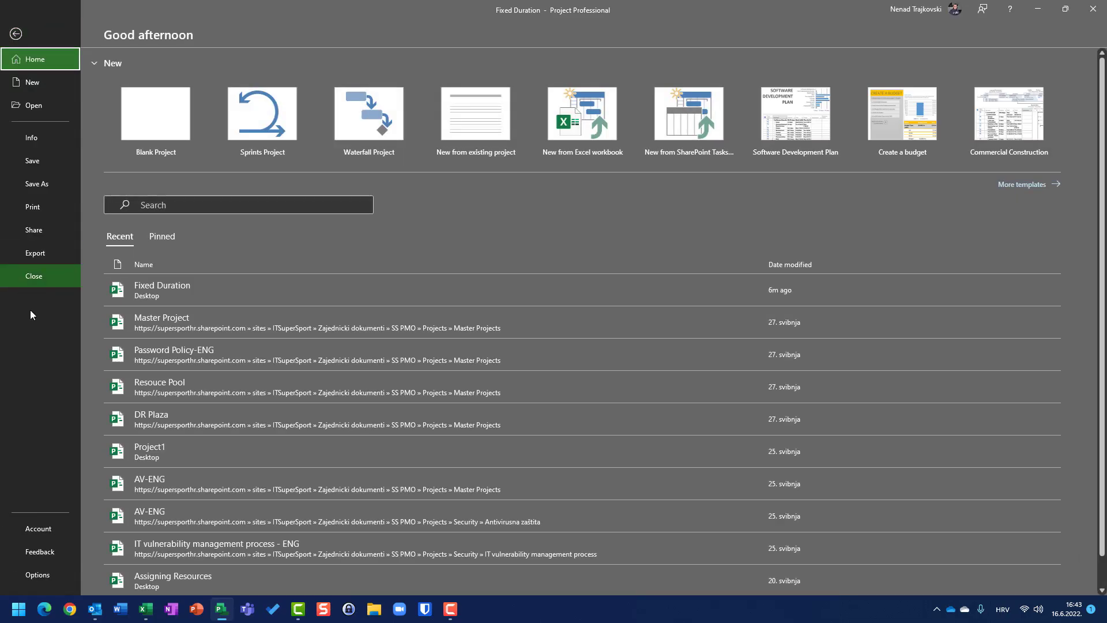
left_click(37, 575)
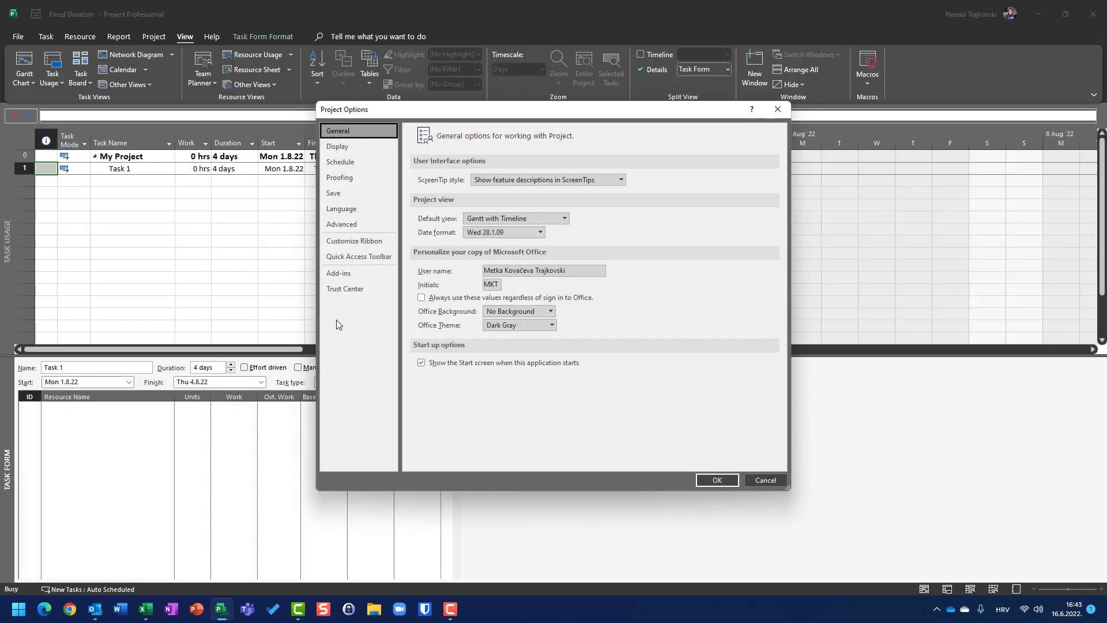
left_click(355, 161)
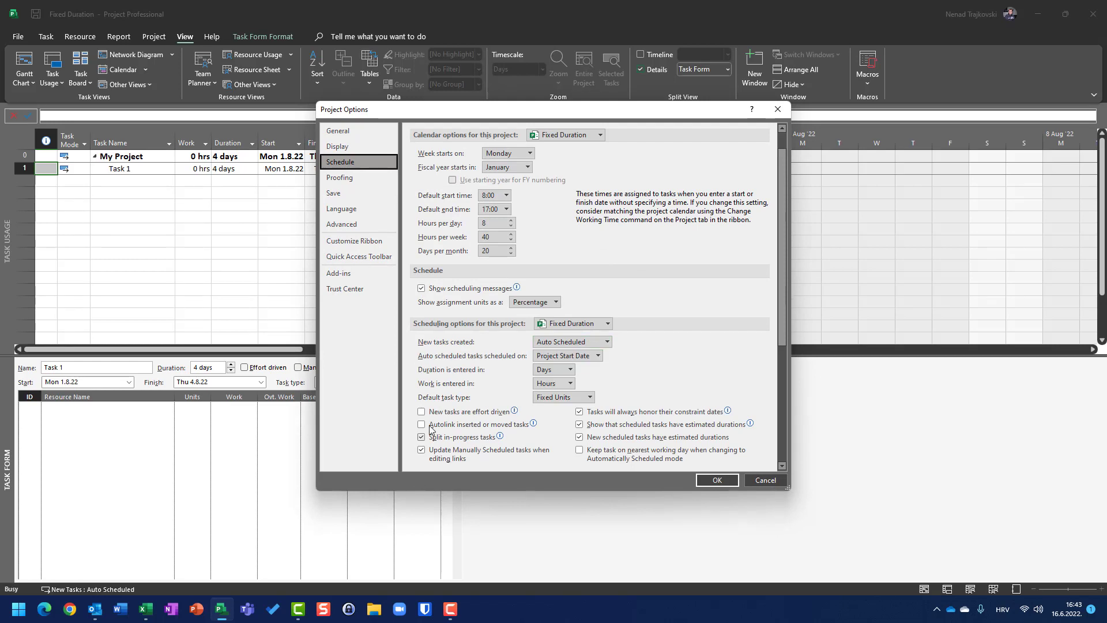
mouse_move(447, 415)
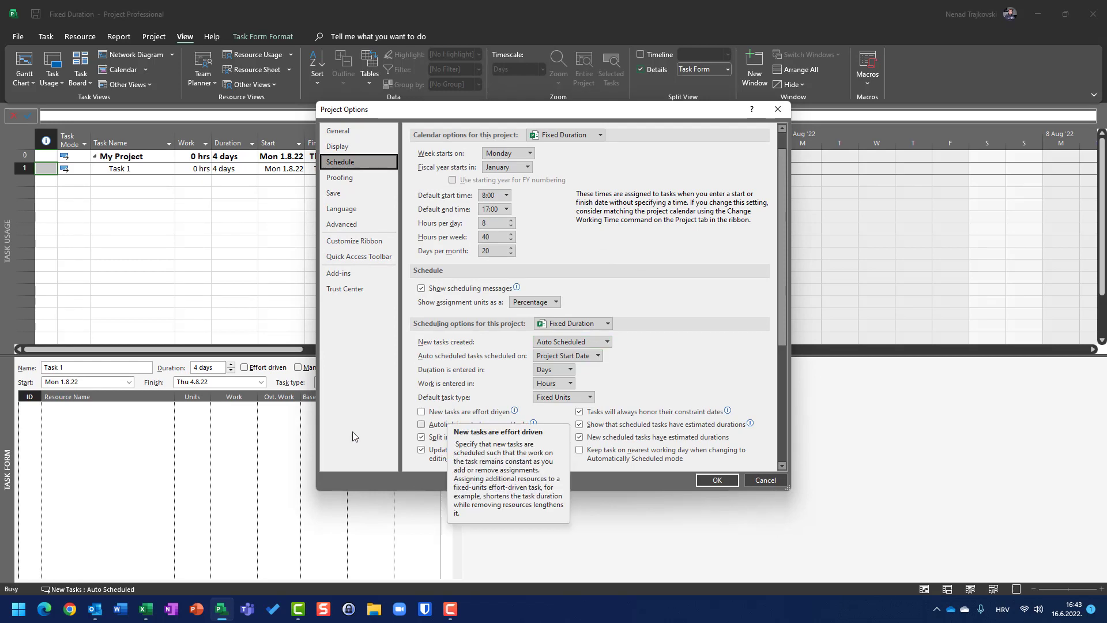
left_click(766, 479)
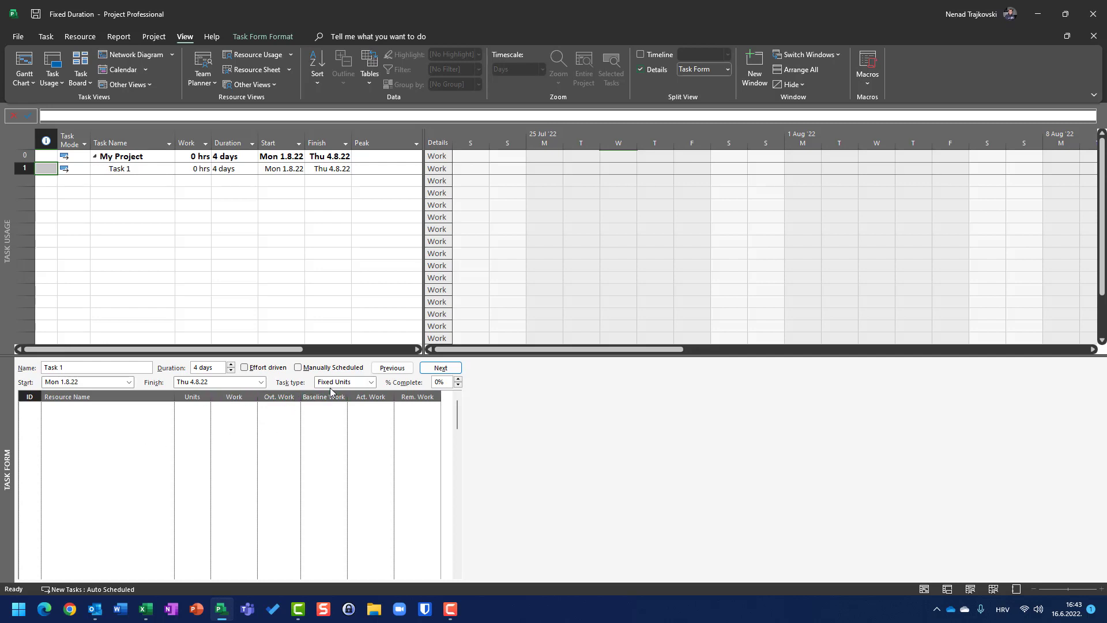
- Assign both listed work resources to Task 1 at the same time, with Effort driven off
left_click(170, 407)
left_click(170, 407)
left_click(170, 415)
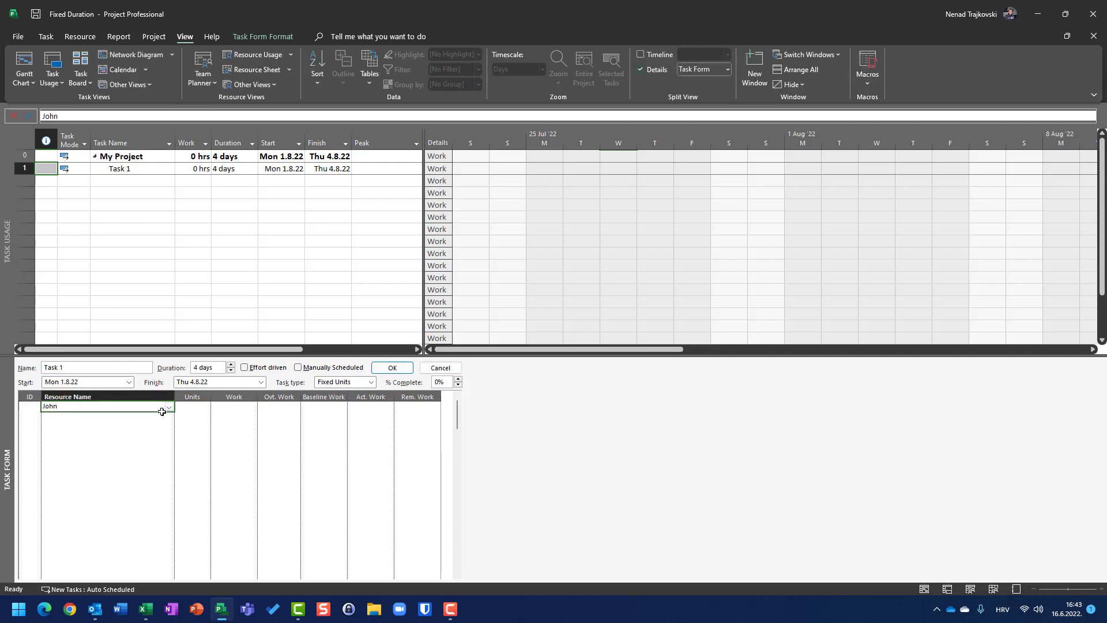
left_click(170, 418)
left_click(169, 417)
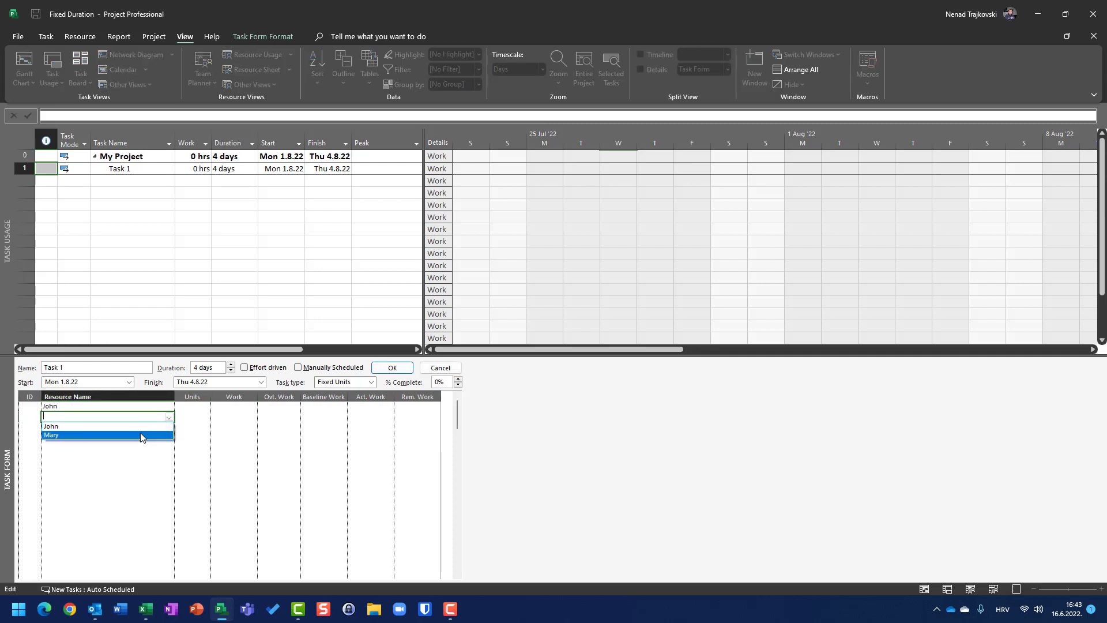
left_click(139, 437)
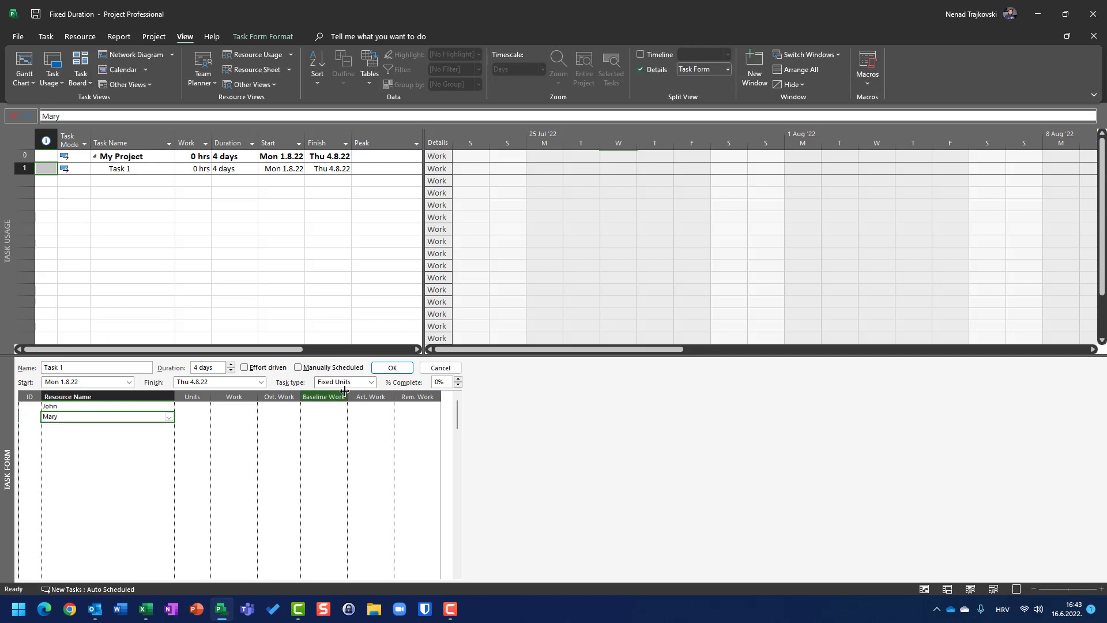
left_click(387, 371)
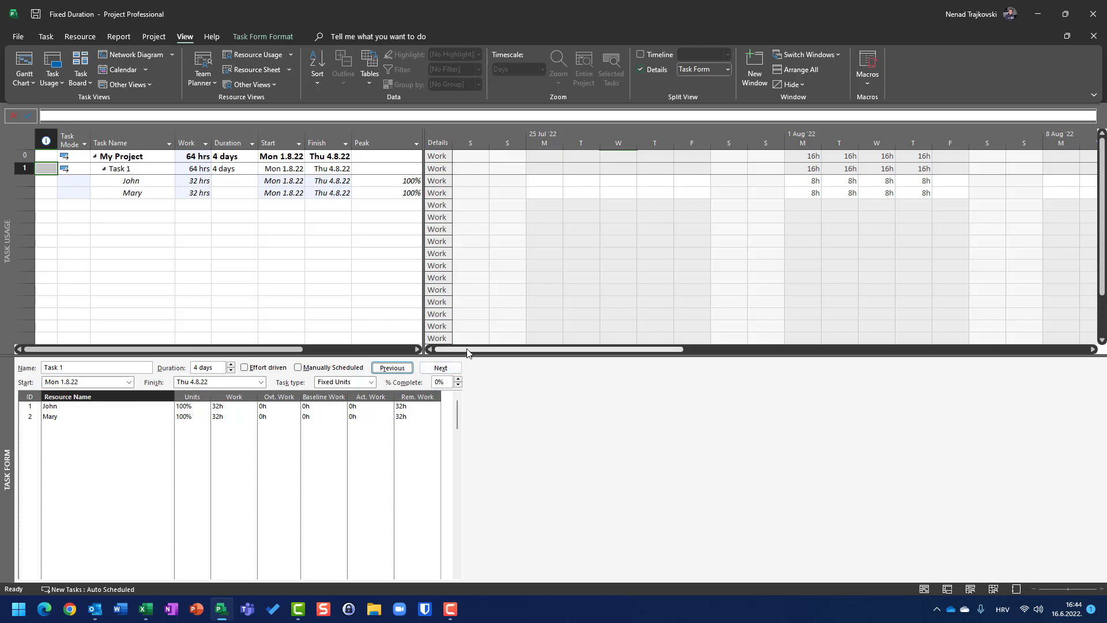
- Examine the second resource's daily work hours on Task 1 from Monday 1 August through Thursday
left_click_drag(463, 350, 518, 353)
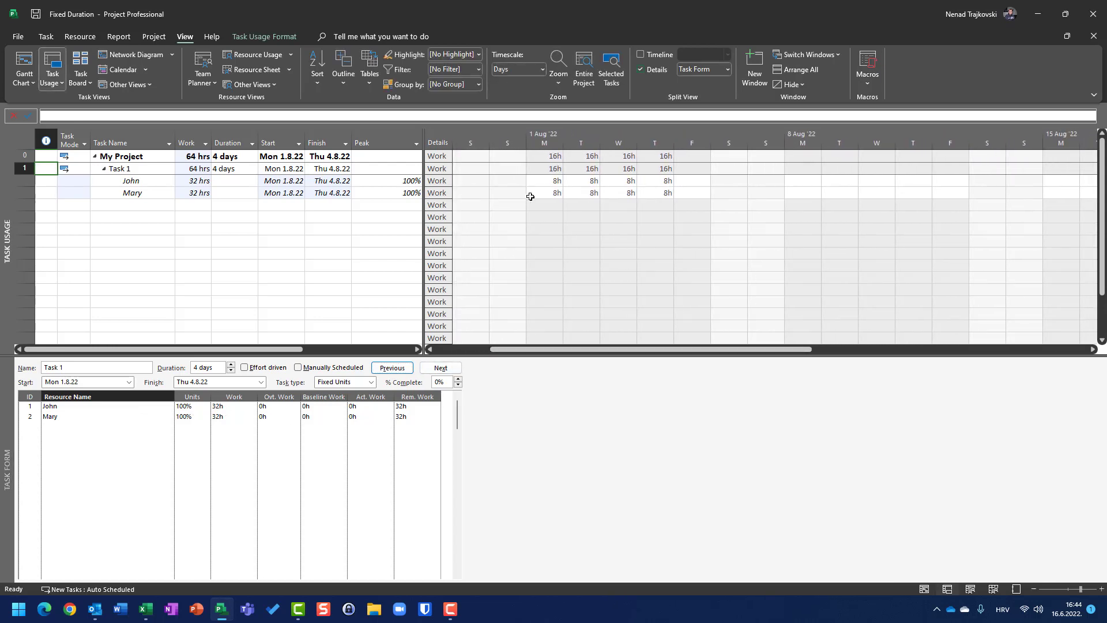
left_click(552, 191)
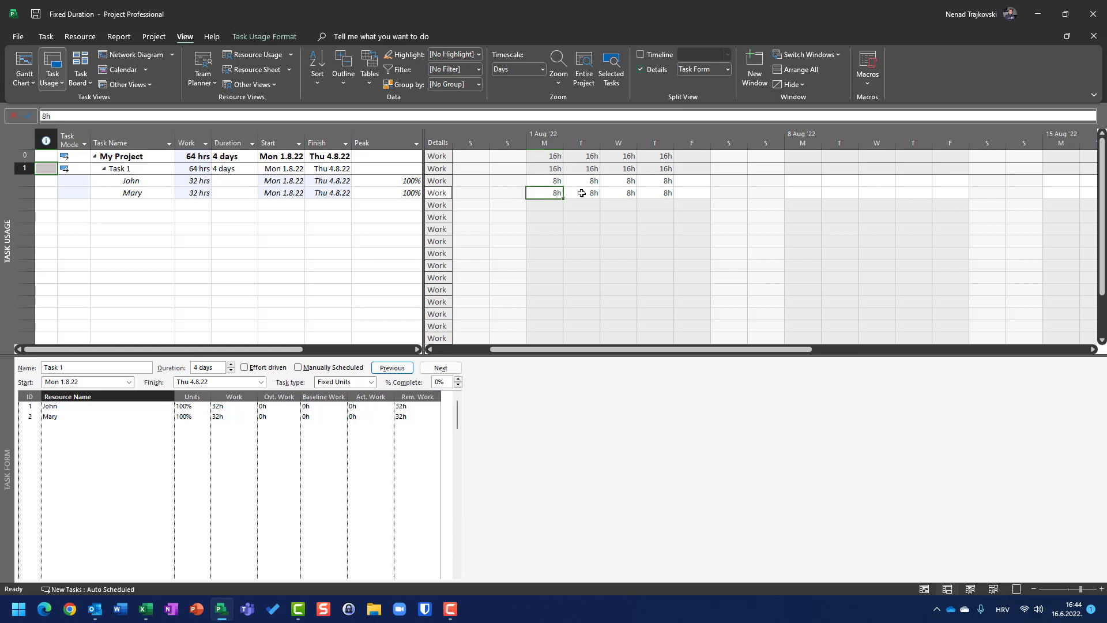
left_click(580, 191)
left_click(624, 193)
left_click(662, 190)
- Remove both resource assignments from Task 1
left_click(27, 409)
left_click(27, 408)
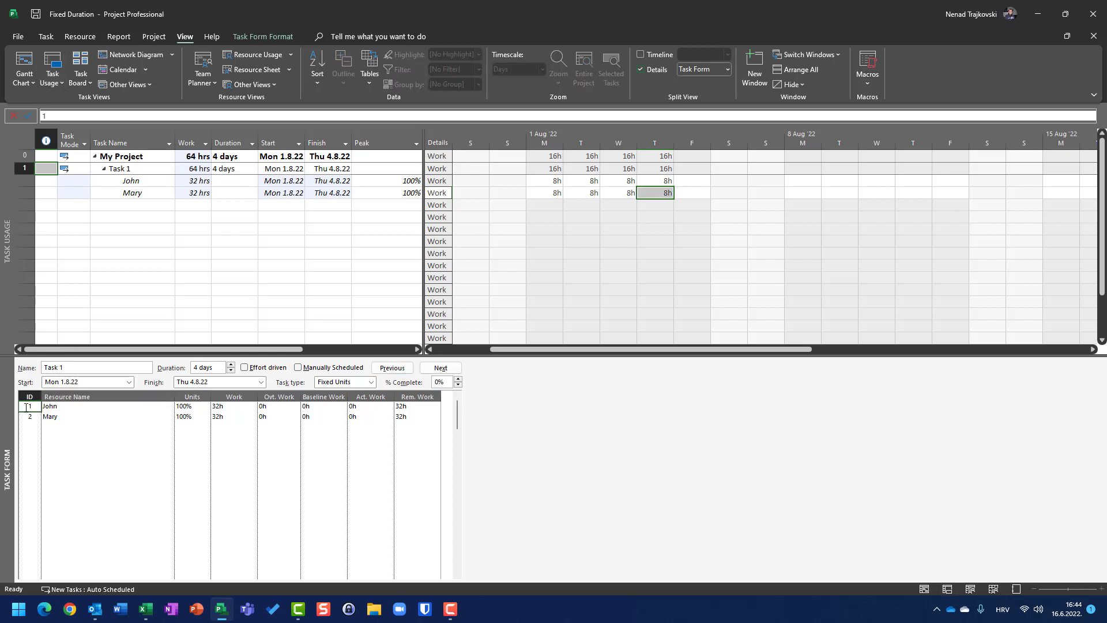
key("Delete")
key("Delete")
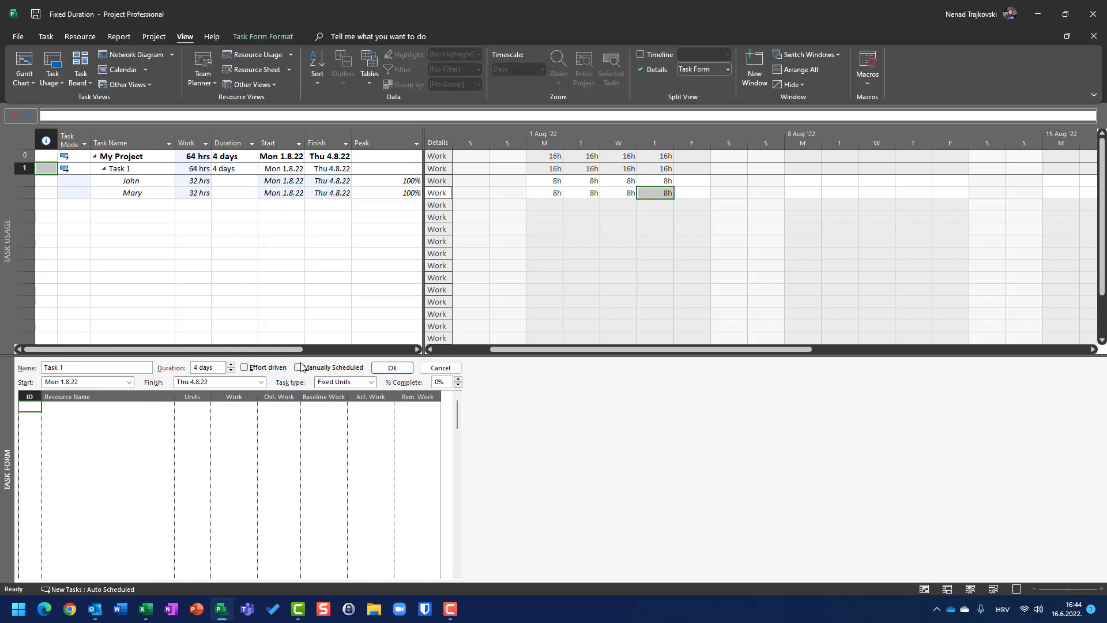
left_click(392, 367)
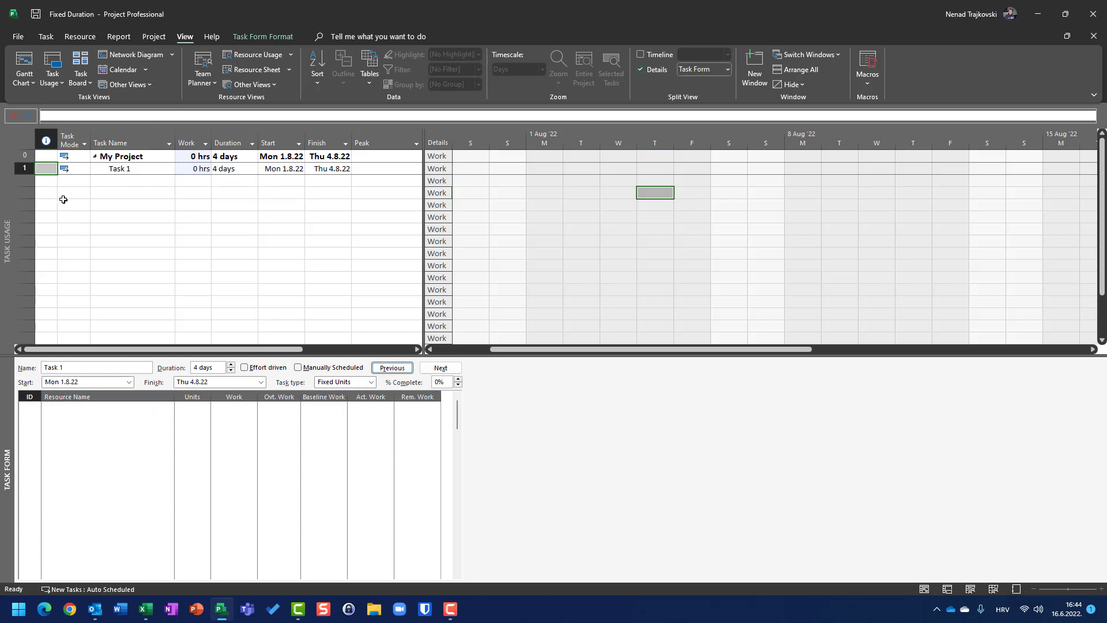
- Turn on Effort driven for Task 1 and assign both work resources to it at the same time
left_click(246, 369)
left_click(171, 409)
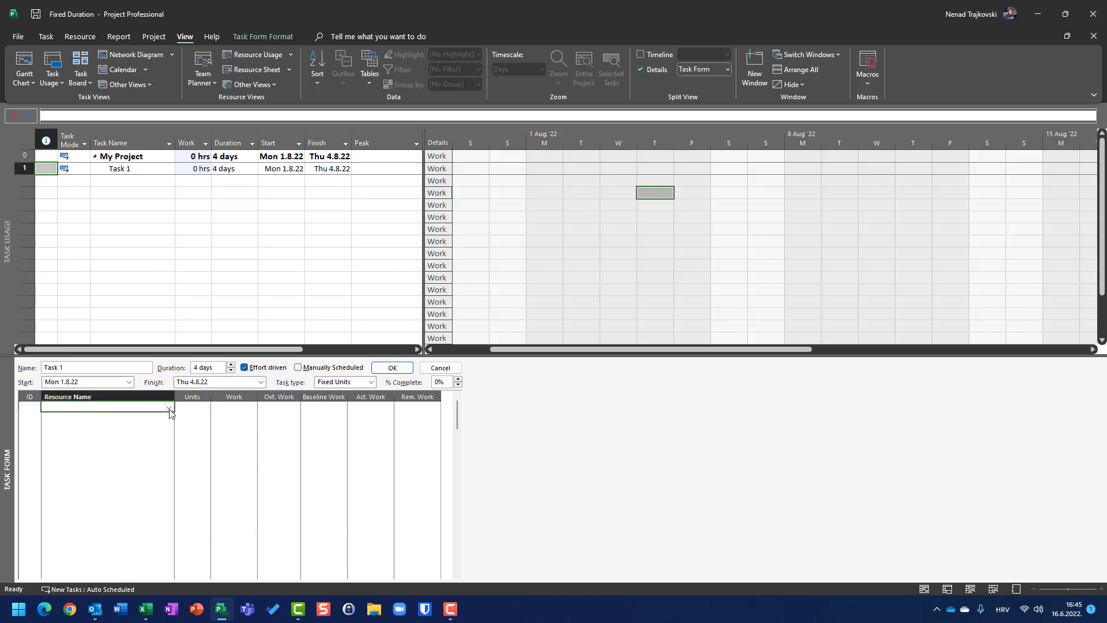
left_click(169, 408)
left_click(170, 417)
left_click(170, 419)
left_click(169, 417)
left_click(114, 439)
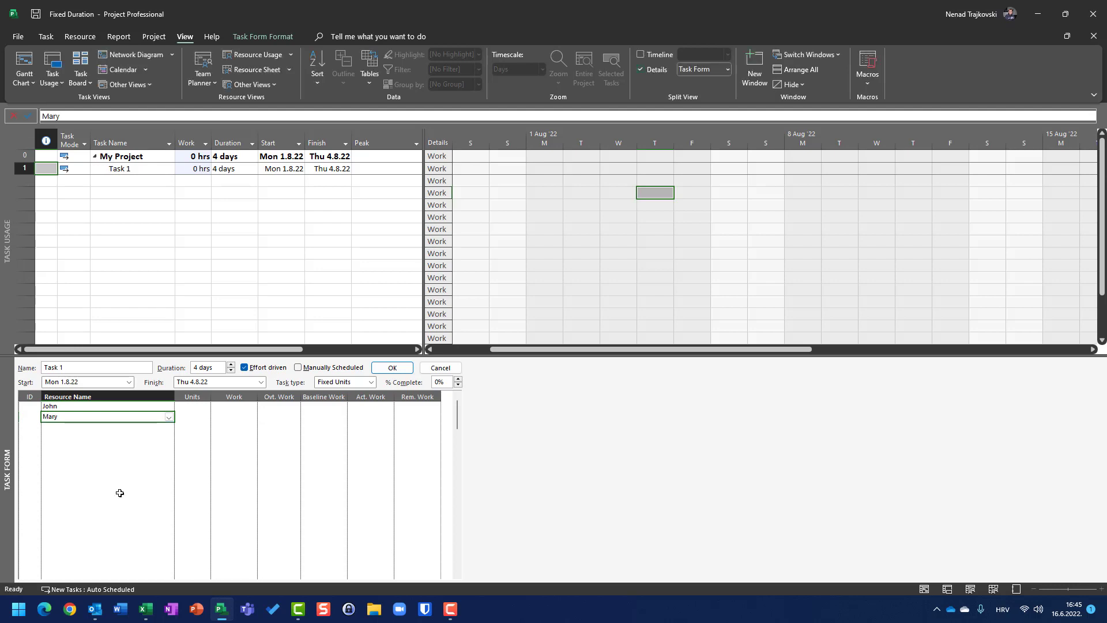
left_click(392, 368)
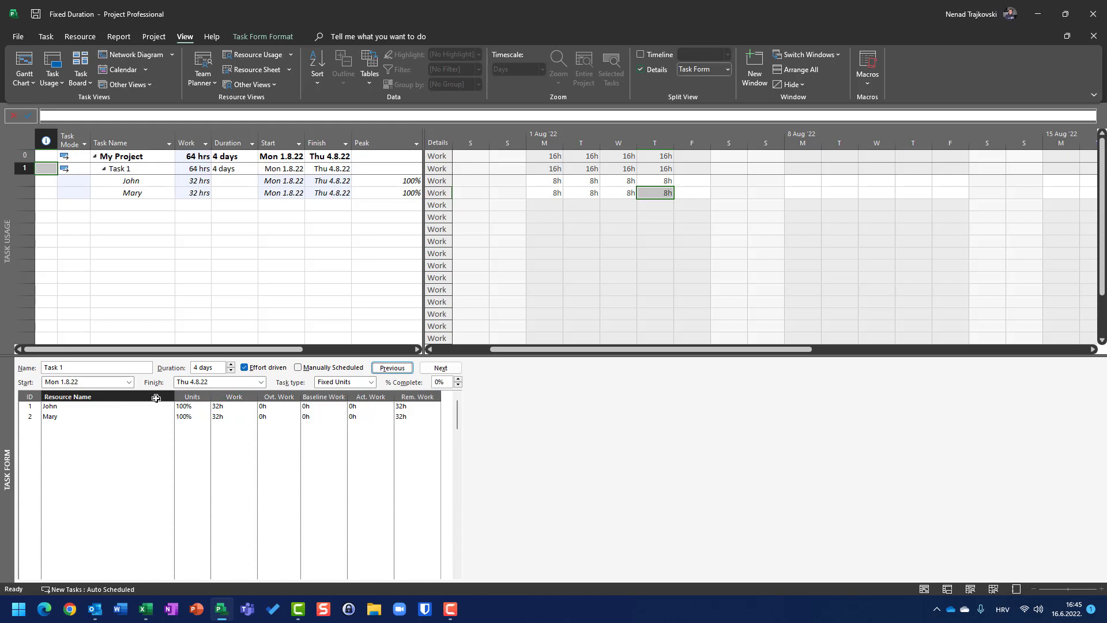
- Delete both resources assigned to the effort-driven Task 1
left_click(29, 407)
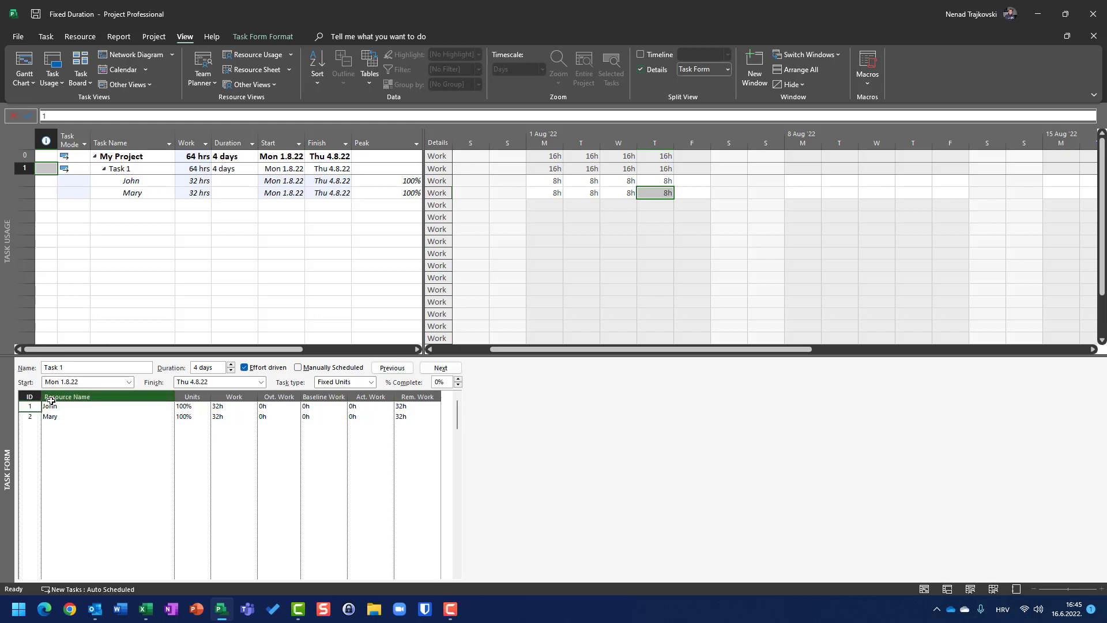
key("Delete")
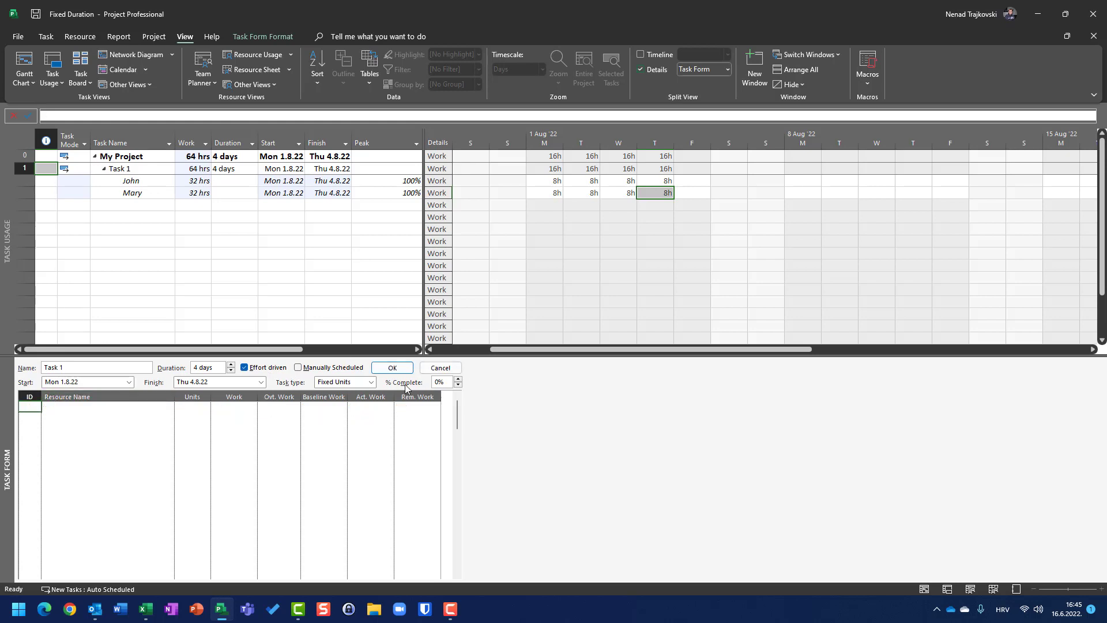
left_click(392, 368)
- Turn off Effort driven for Task 1 and assign only the first resource to it
left_click(245, 367)
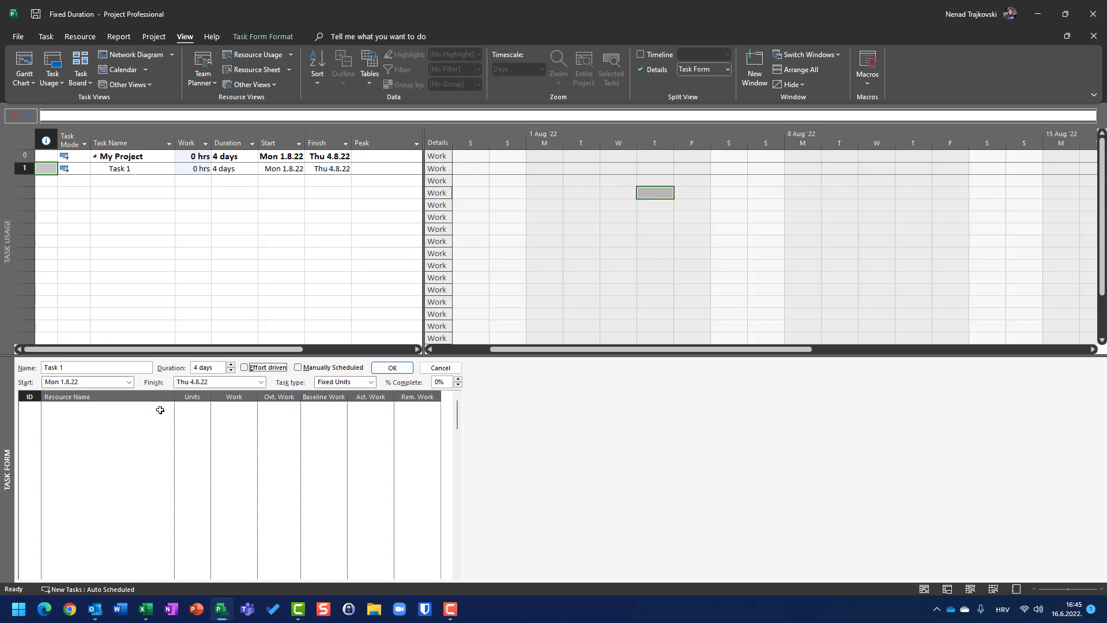
left_click(160, 414)
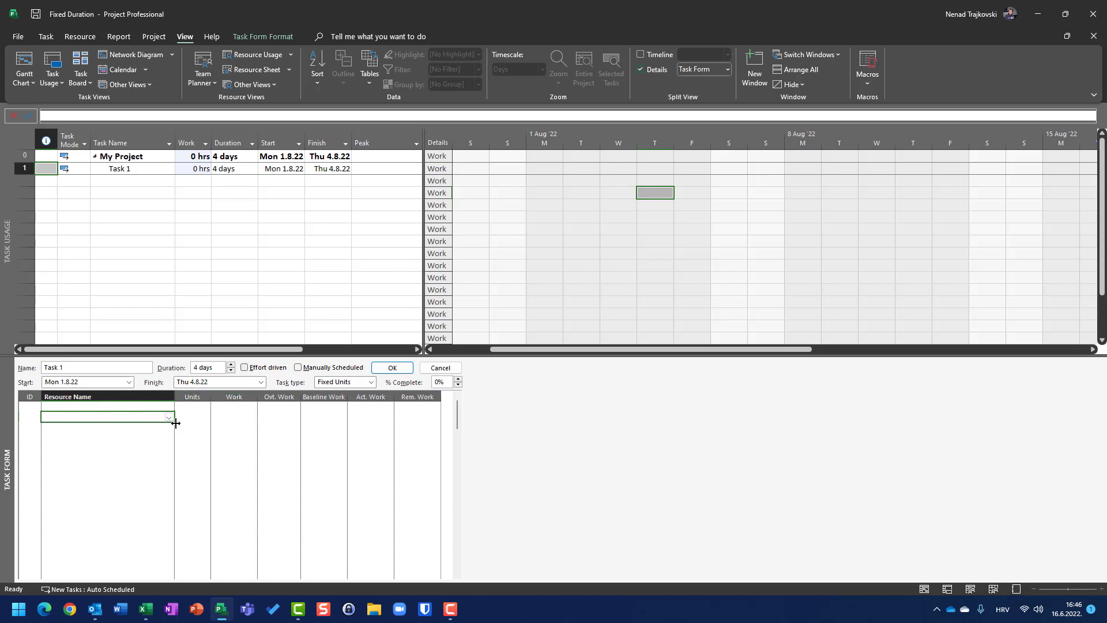
left_click(159, 408)
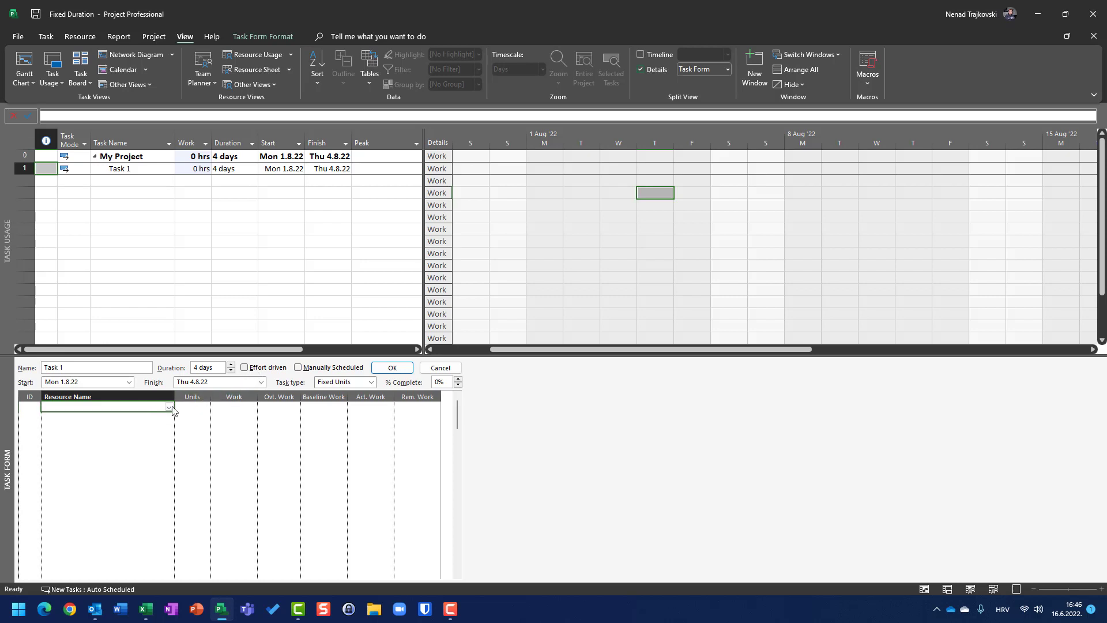
left_click(169, 408)
left_click(144, 418)
left_click(392, 367)
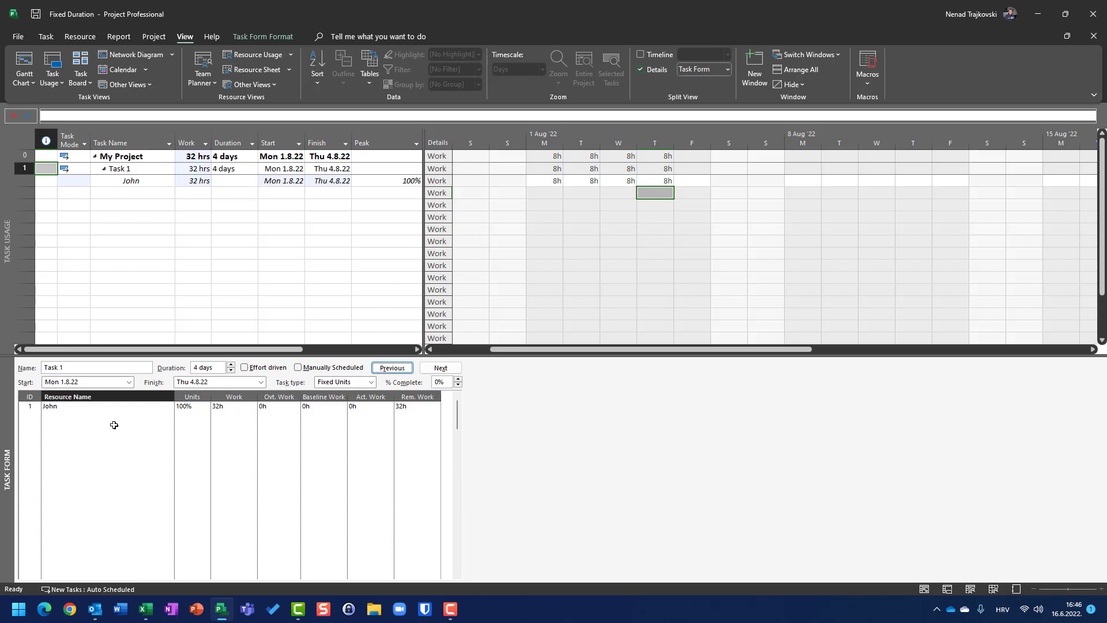
- Assign the second resource to Task 1 alongside the first while Effort driven is off
left_click(167, 416)
left_click(169, 417)
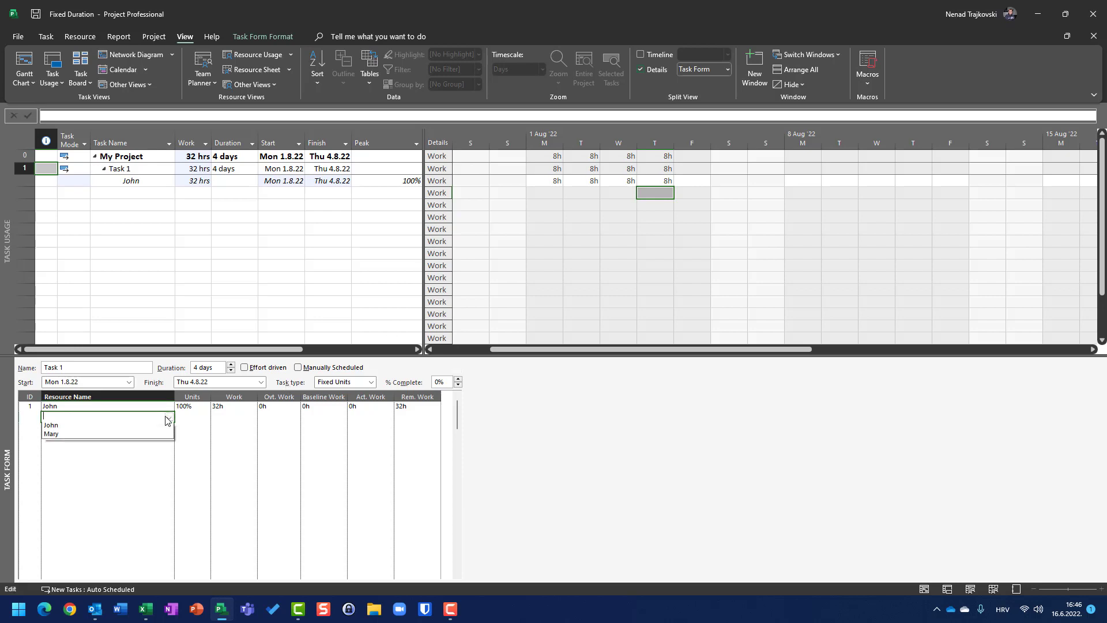
left_click(110, 431)
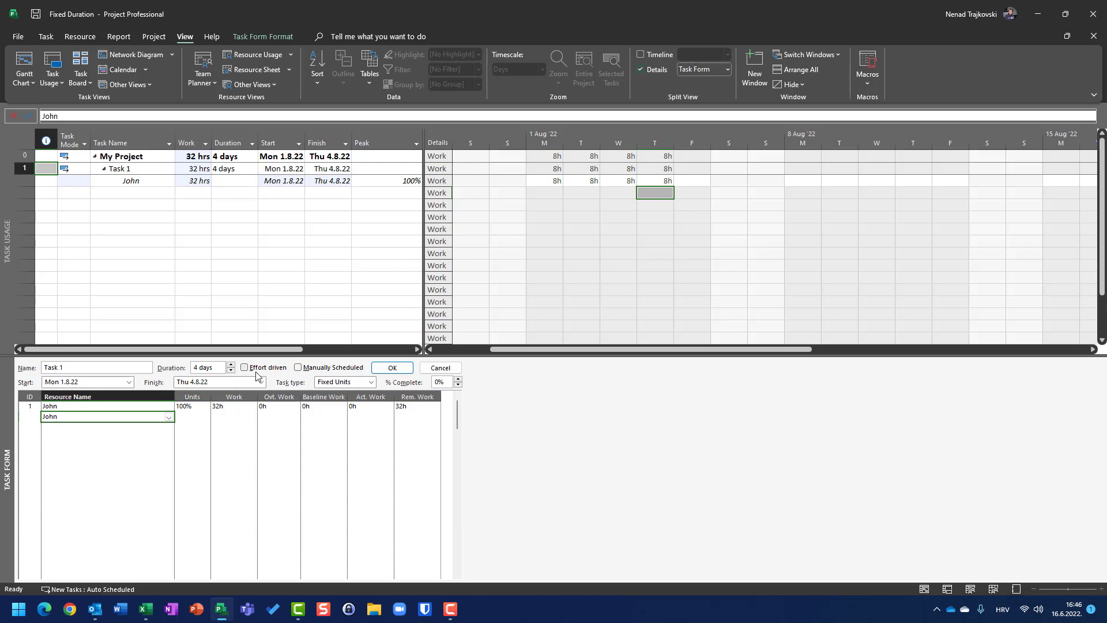
left_click(385, 370)
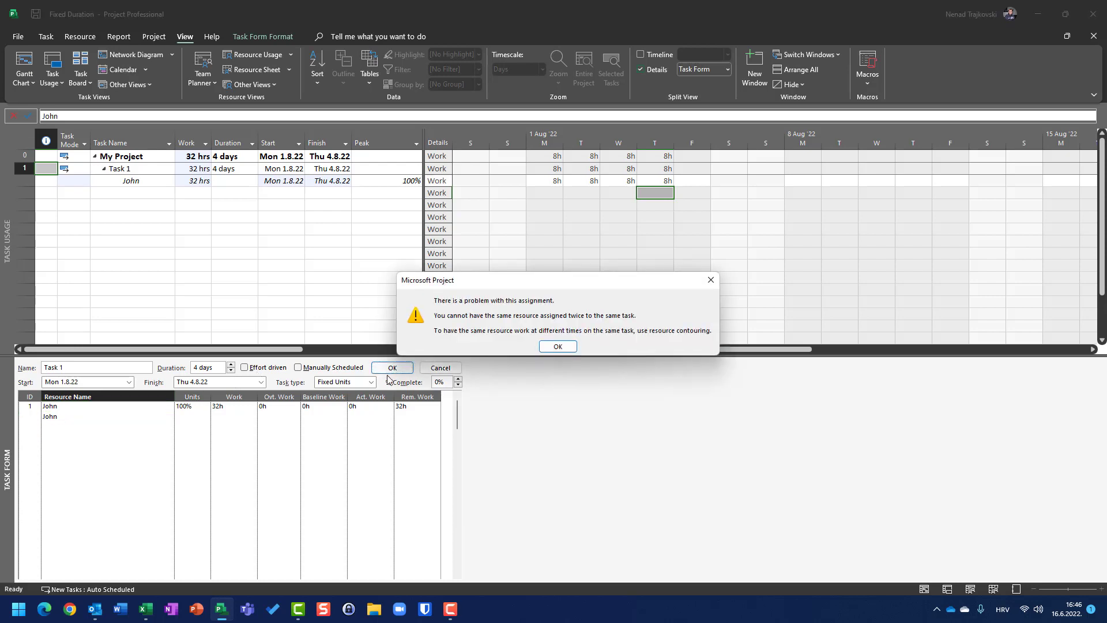
left_click(557, 347)
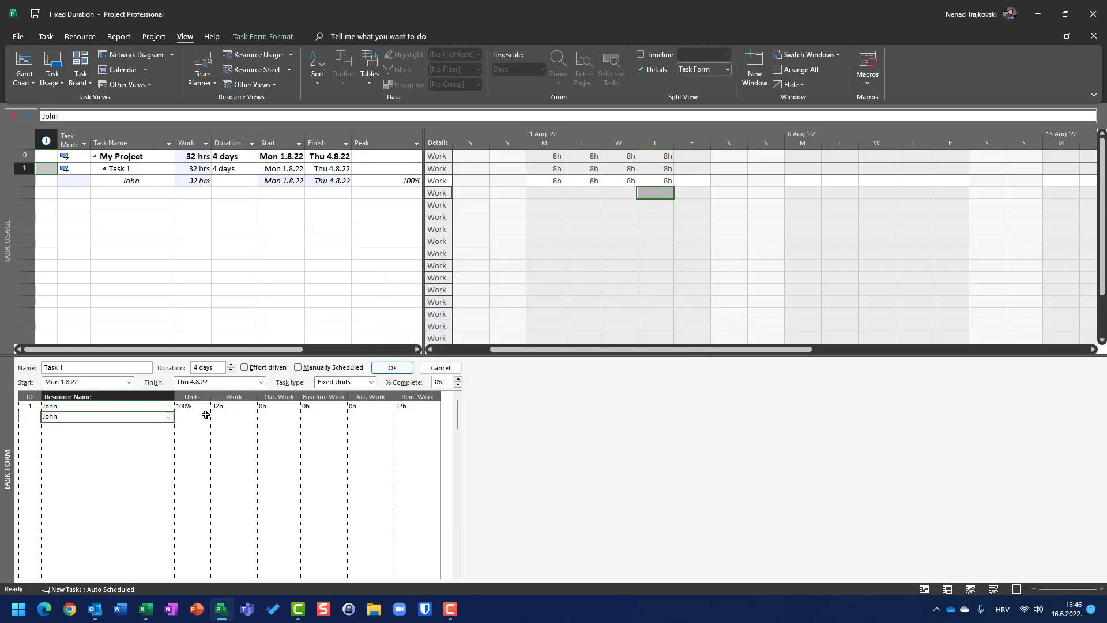
left_click(169, 416)
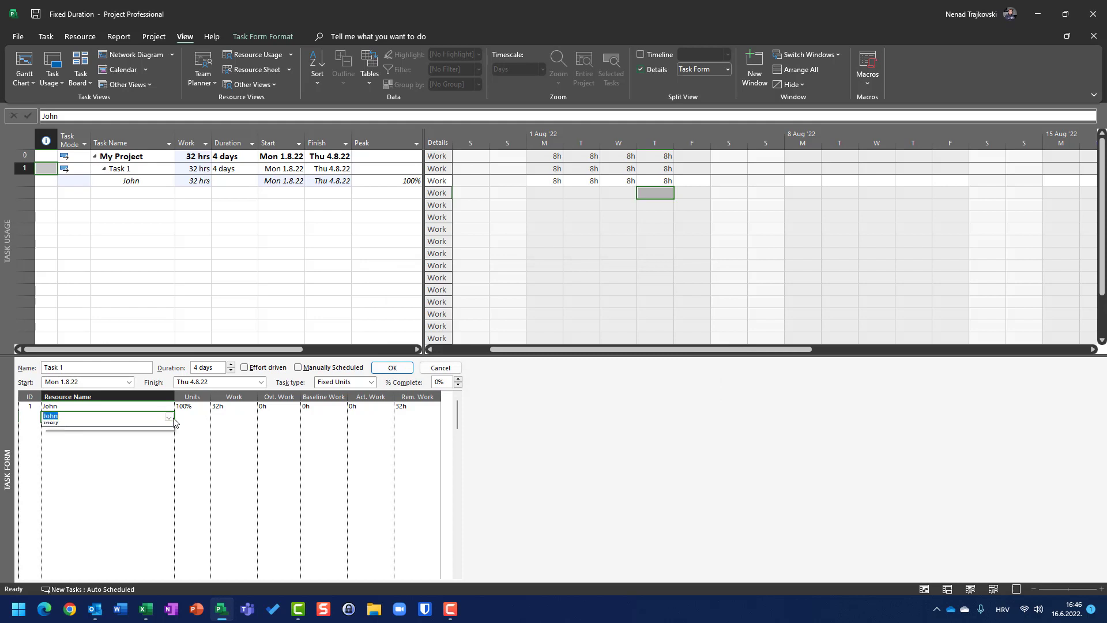
left_click(161, 437)
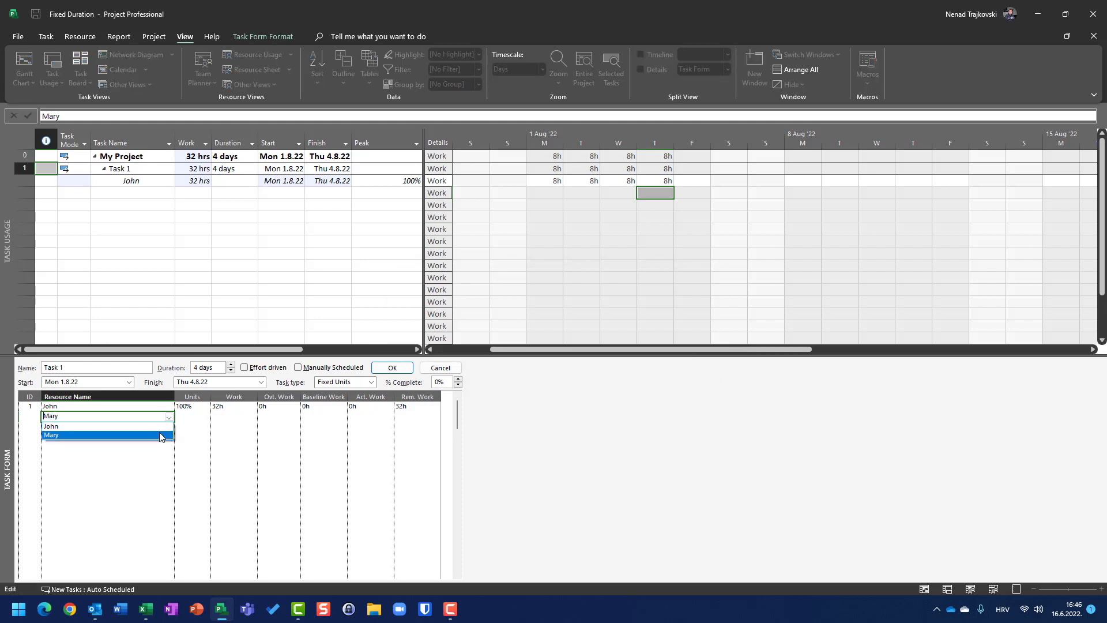
left_click(385, 368)
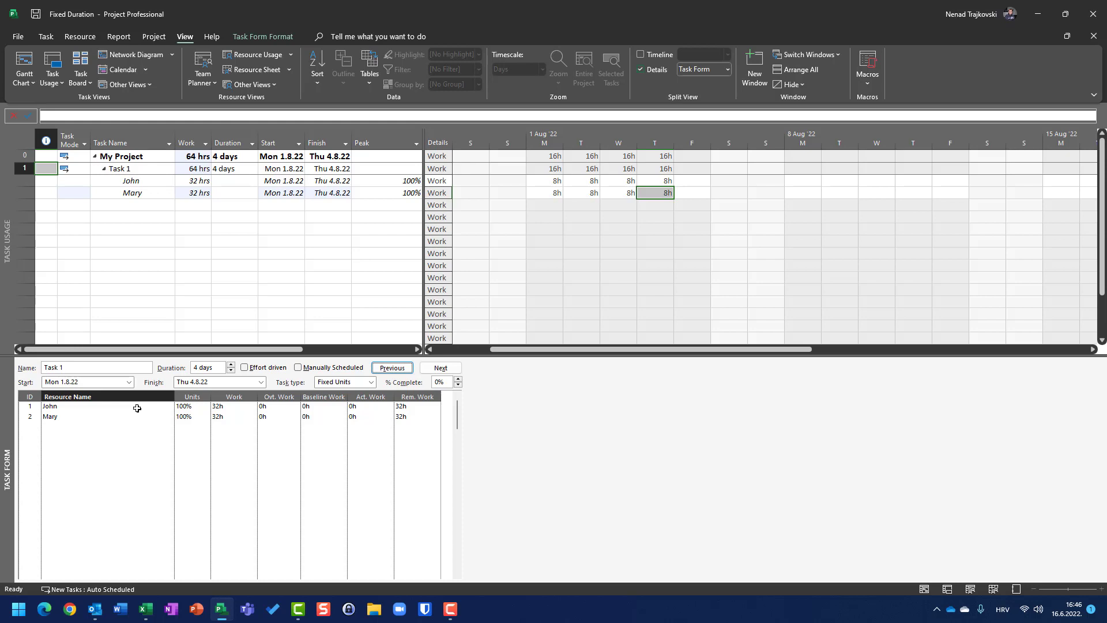
- Delete both resources assigned to the non-effort-driven Task 1
left_click(32, 418)
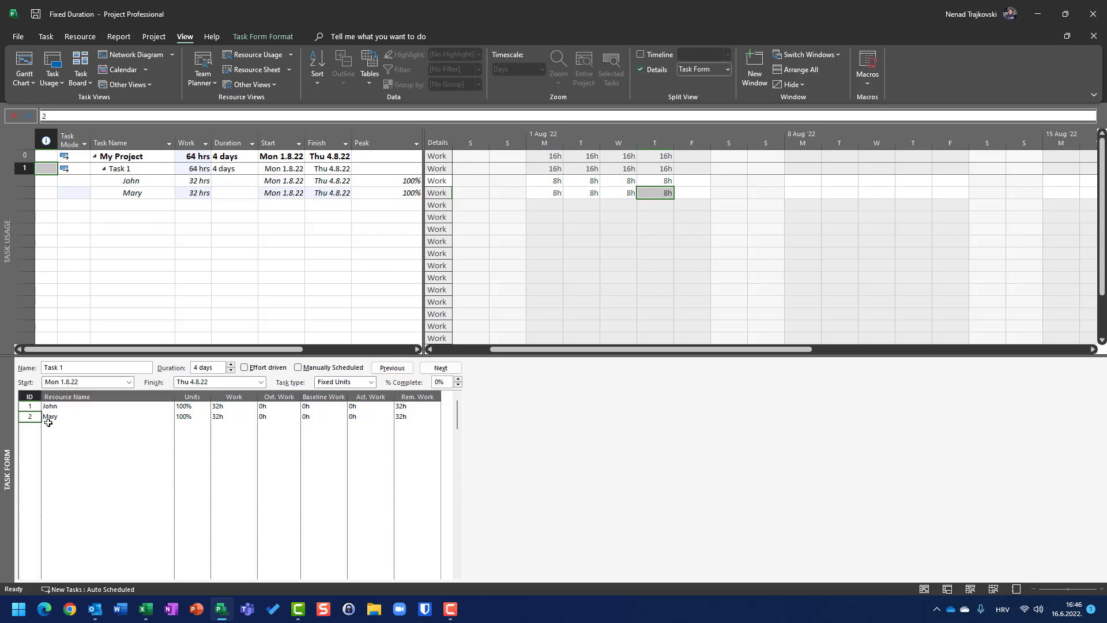
key("Delete")
key("Delete")
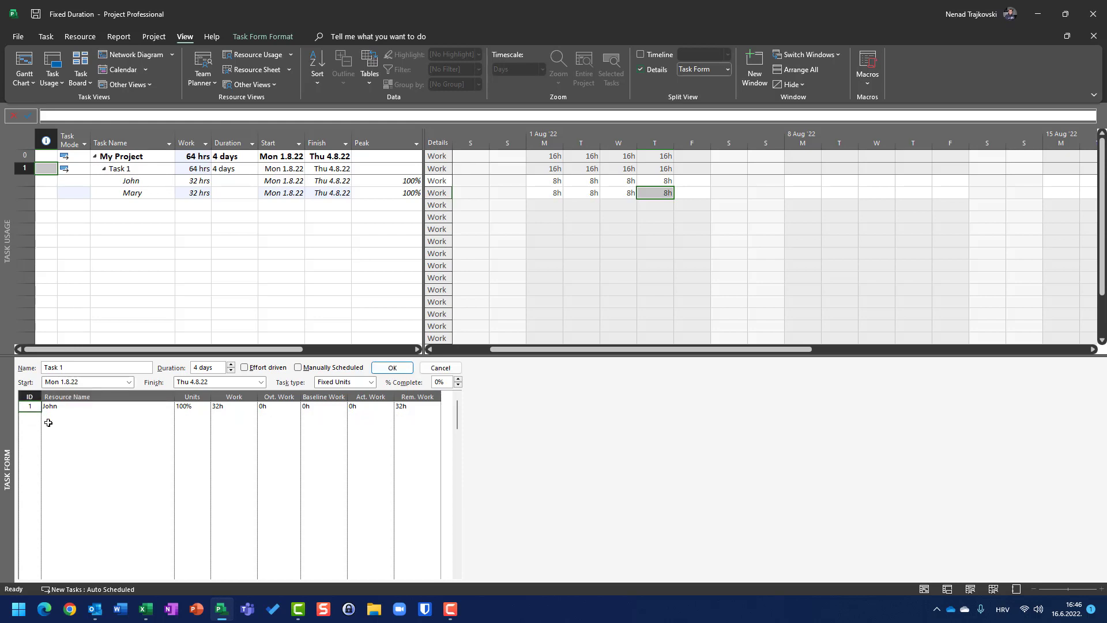
left_click(392, 368)
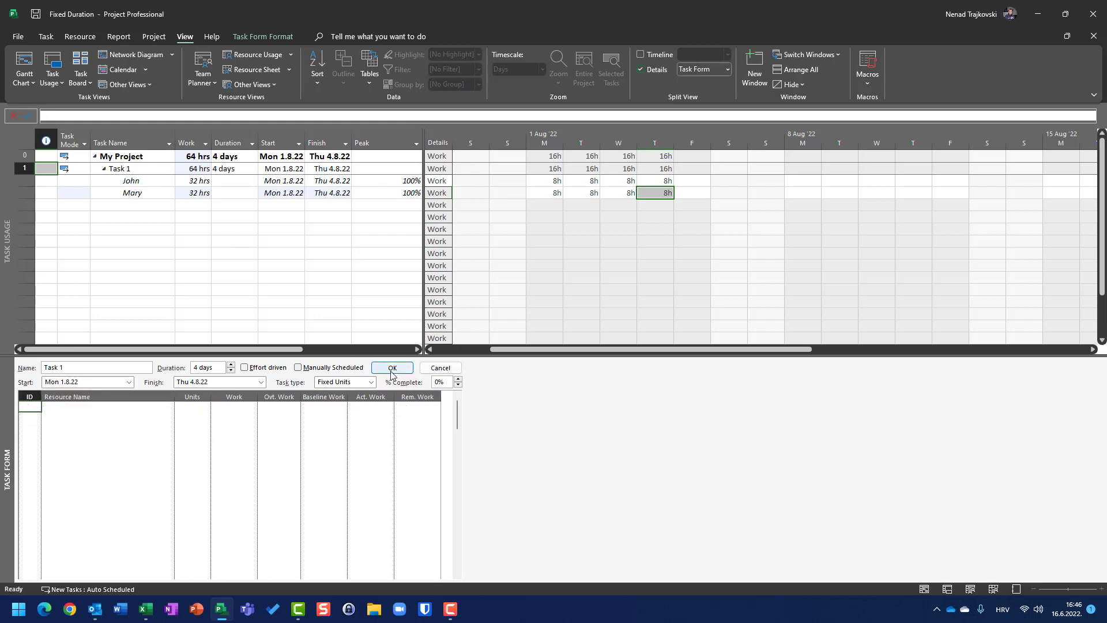
- Turn on Effort driven for Task 1 and assign only the first resource to it
left_click(244, 368)
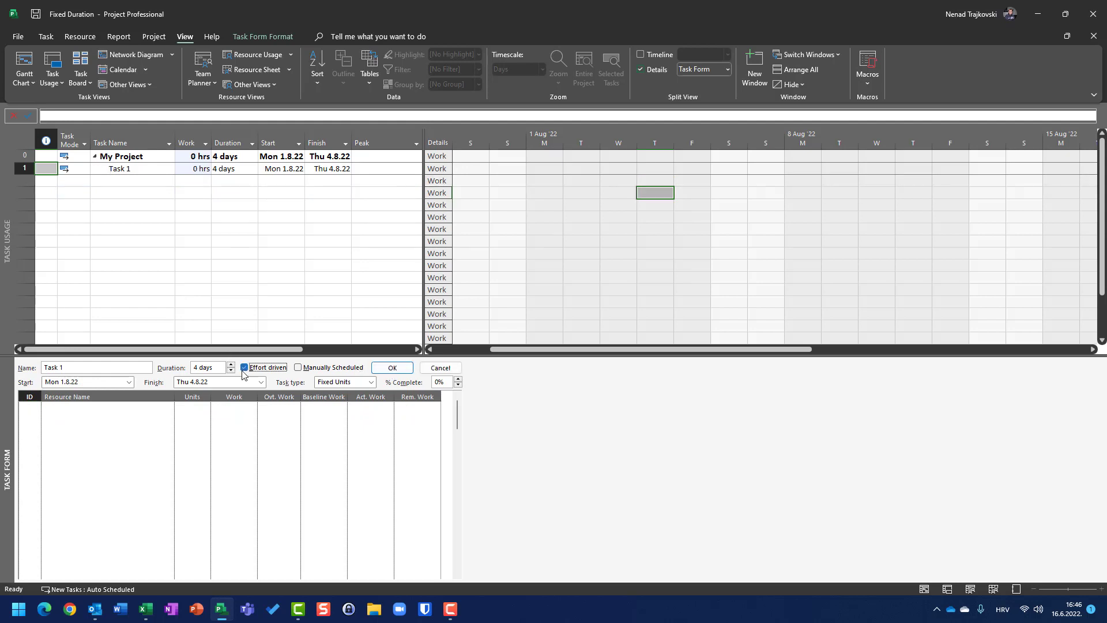
left_click(163, 408)
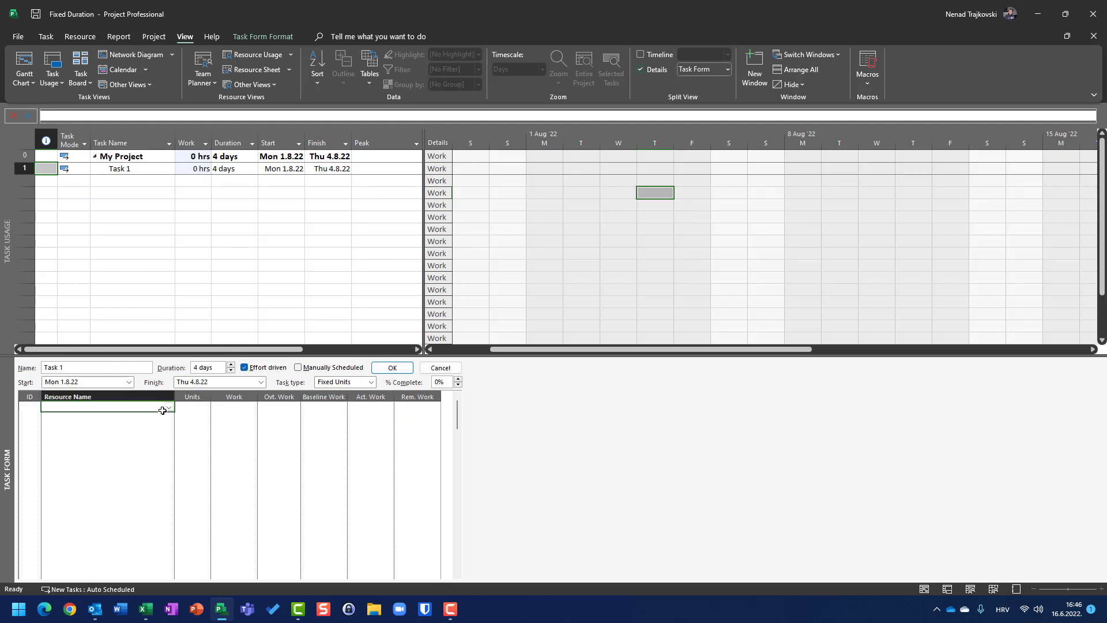
left_click(169, 407)
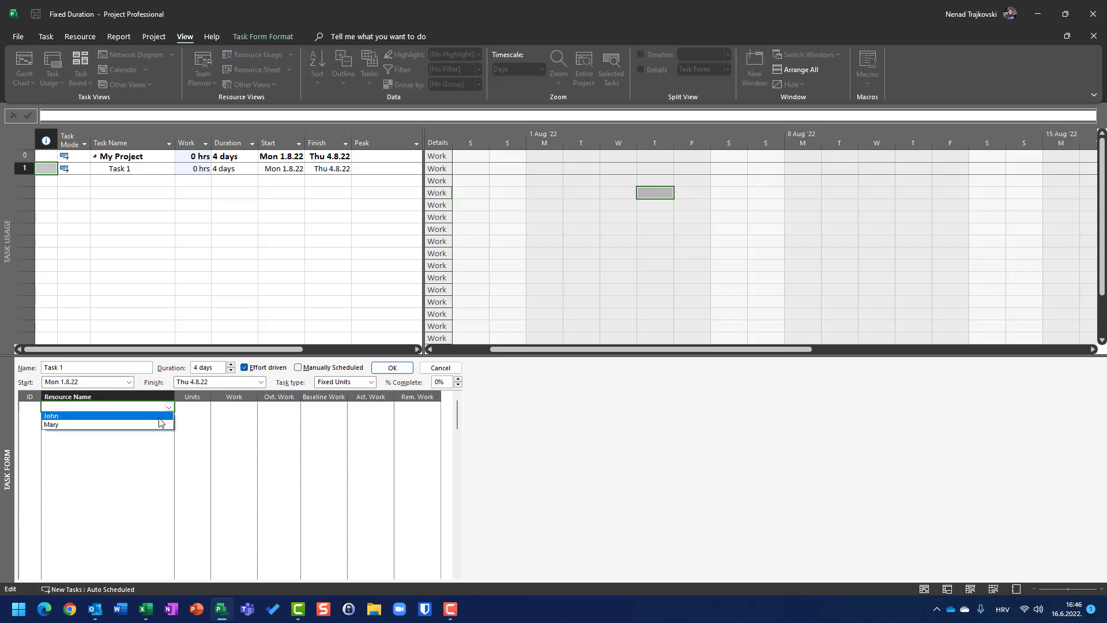
left_click(156, 416)
left_click(387, 369)
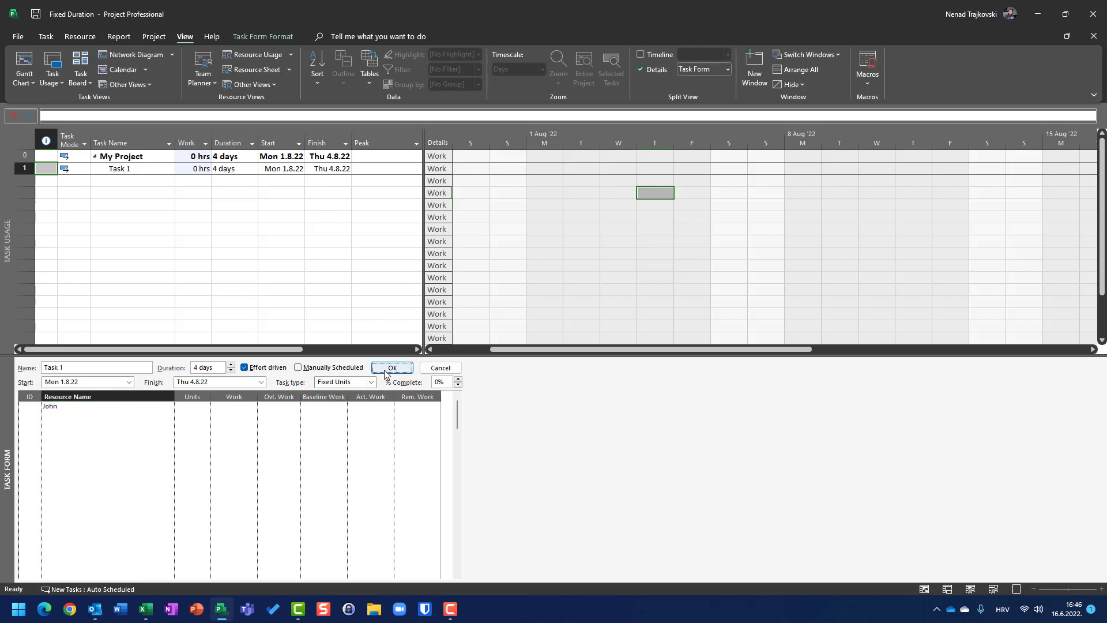
- Add the second resource to the effort-driven Task 1 as a separate assignment and undo that addition
left_click(164, 418)
left_click(169, 416)
left_click(158, 436)
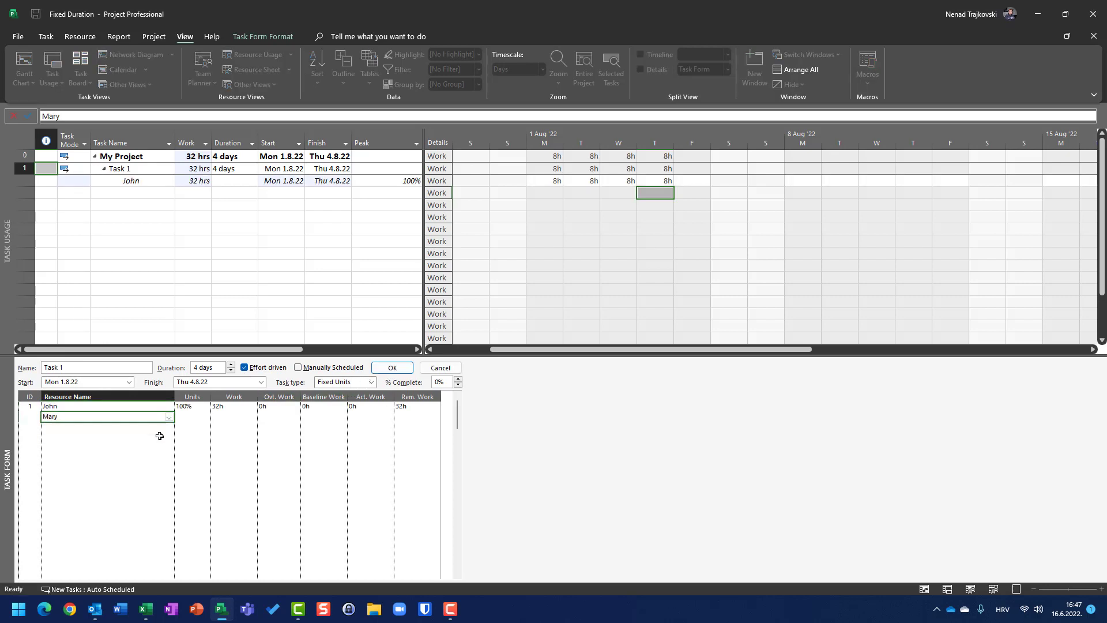
left_click(393, 368)
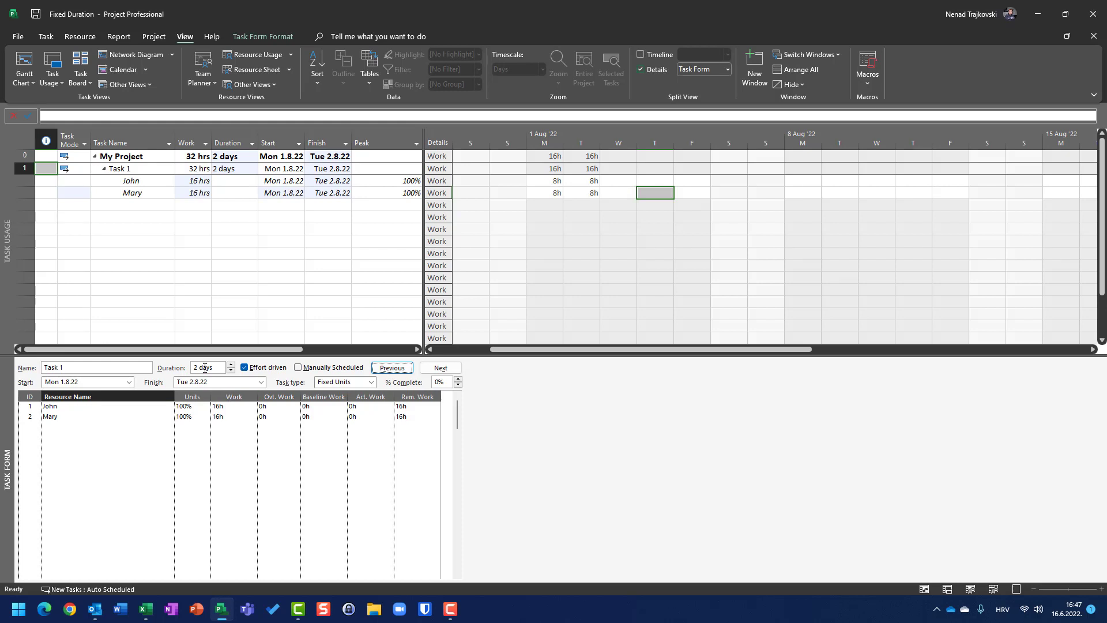
key("ctrl+z")
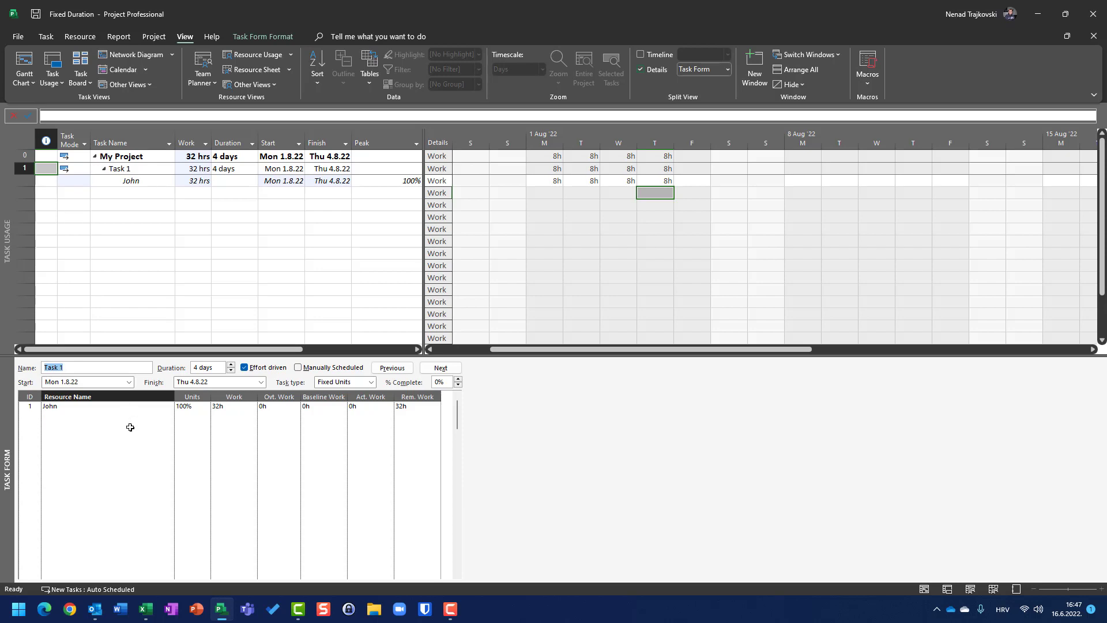
- Repeat the separate assignment of the second resource to Task 1 and undo it again
left_click(149, 424)
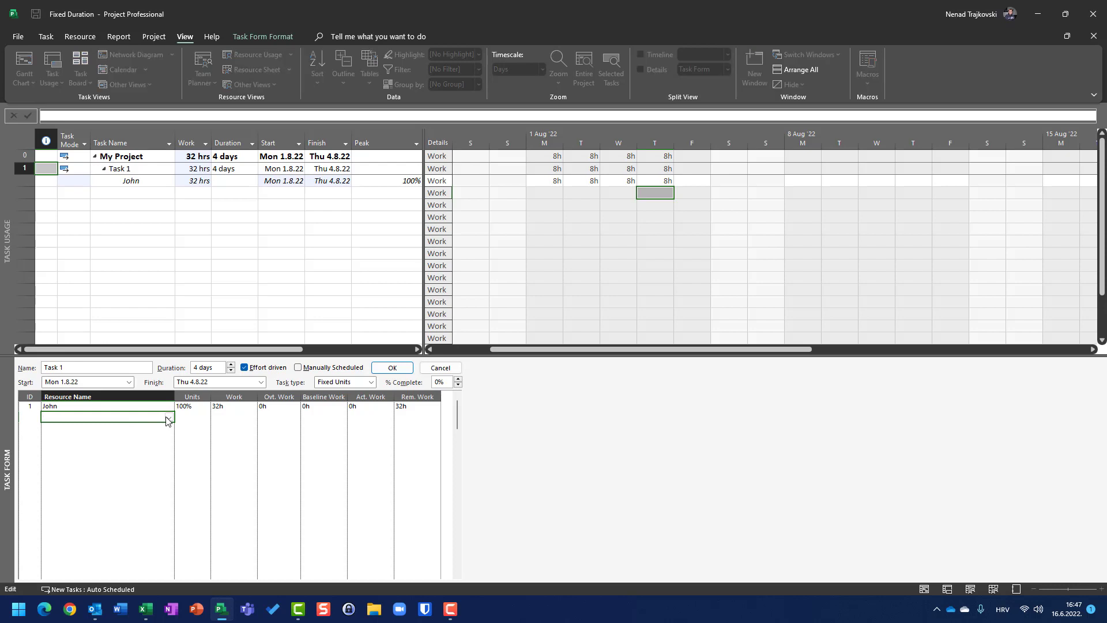
left_click(167, 418)
left_click(148, 436)
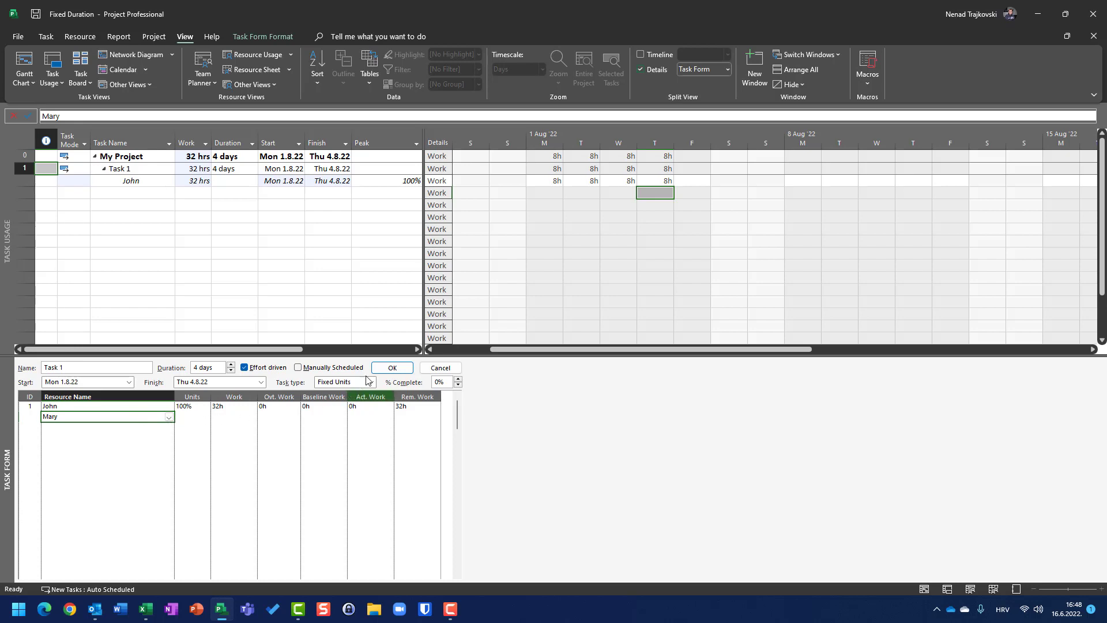
left_click(391, 371)
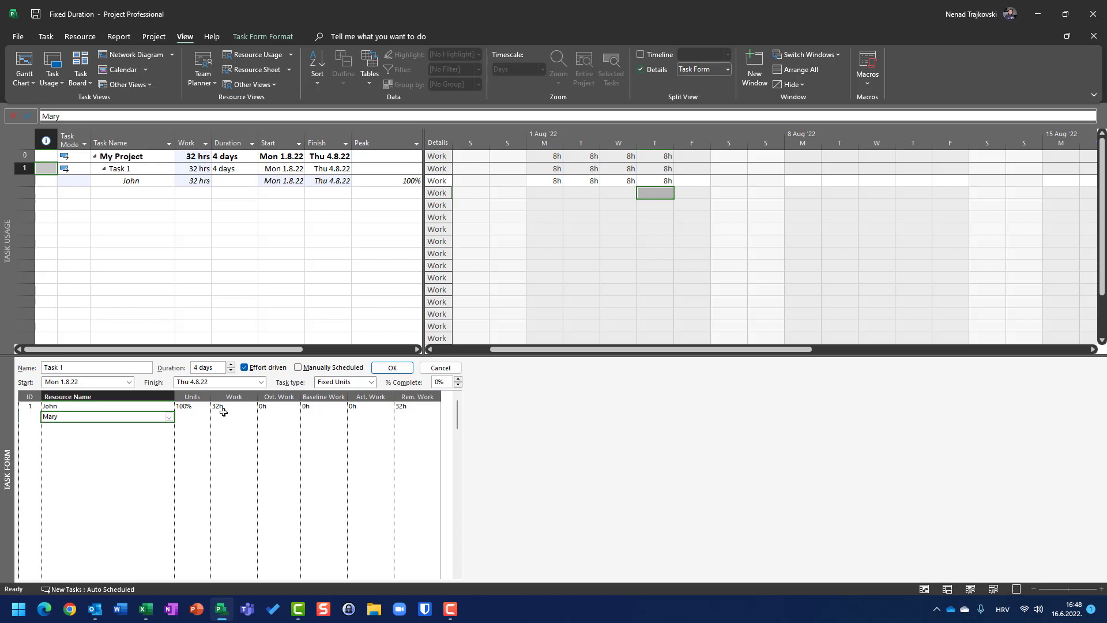
left_click(389, 370)
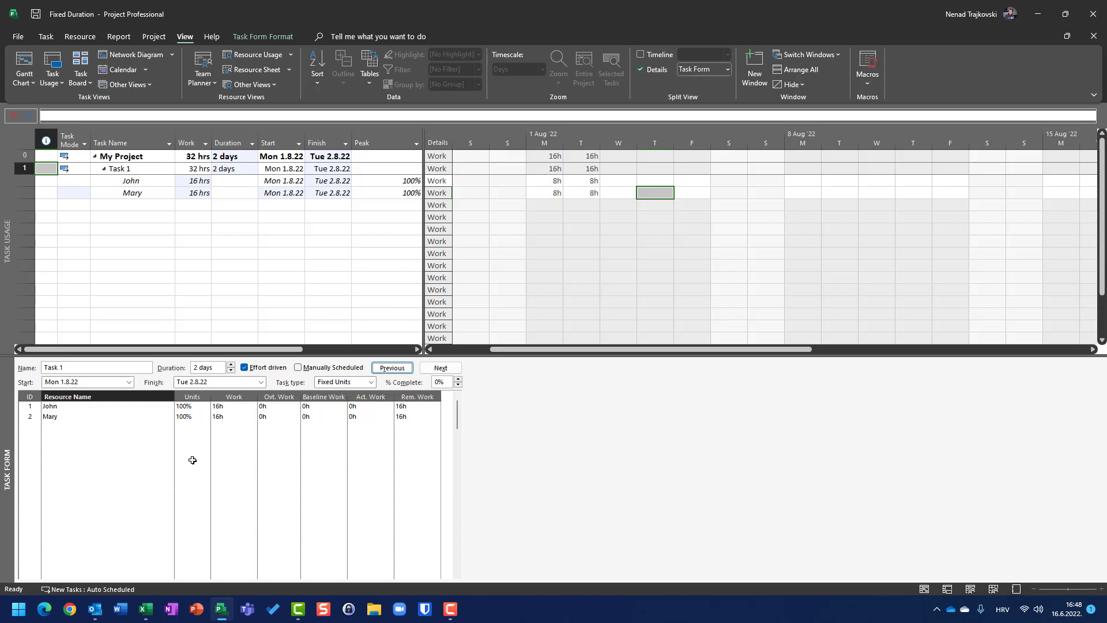
key("ctrl+z")
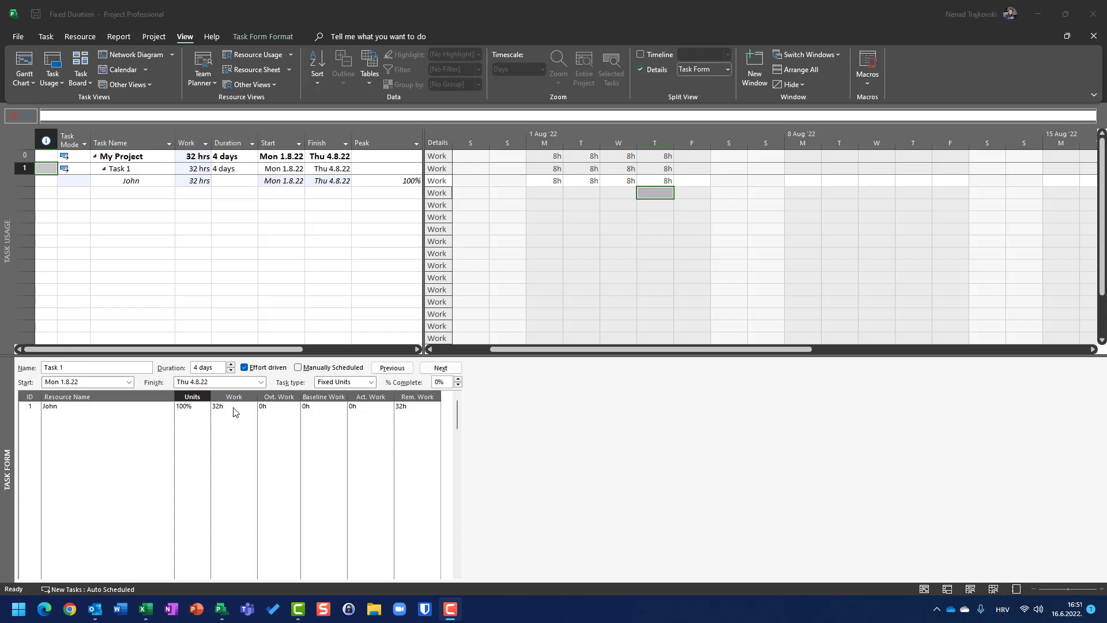
- Assign the second resource to the effort-driven Task 1 at 50% units
left_click(166, 416)
left_click(166, 419)
left_click(168, 417)
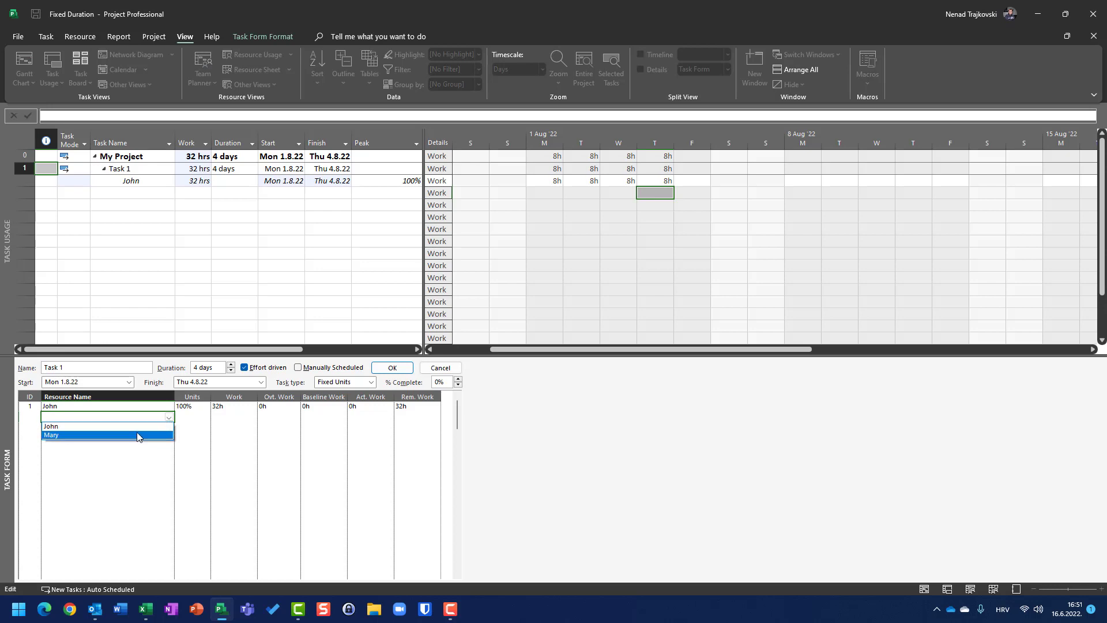
left_click(136, 432)
left_click(192, 416)
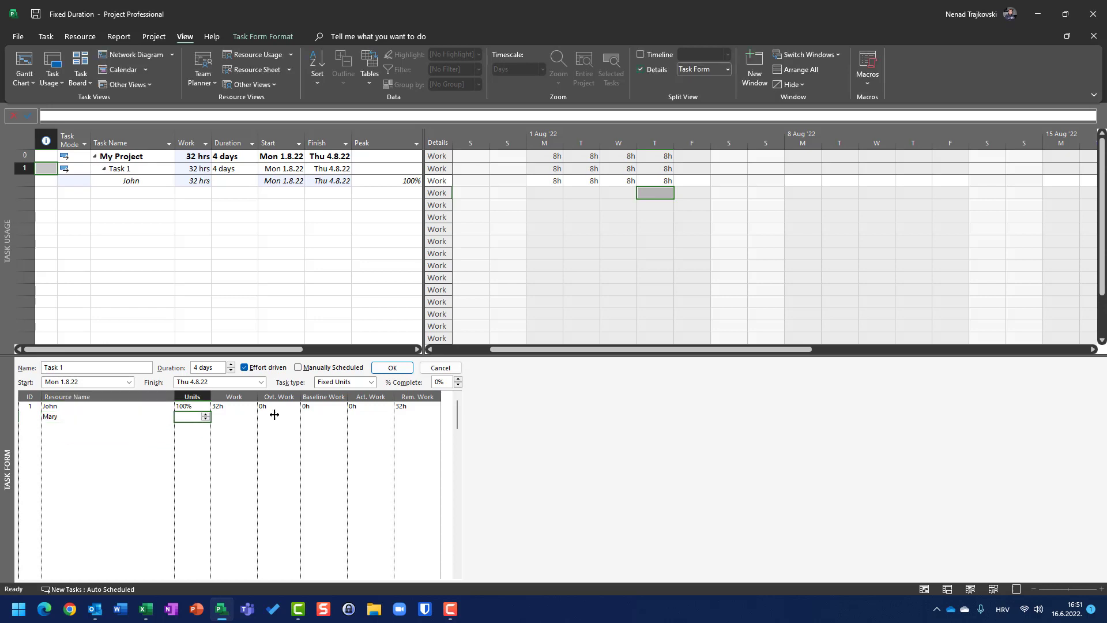
type("50")
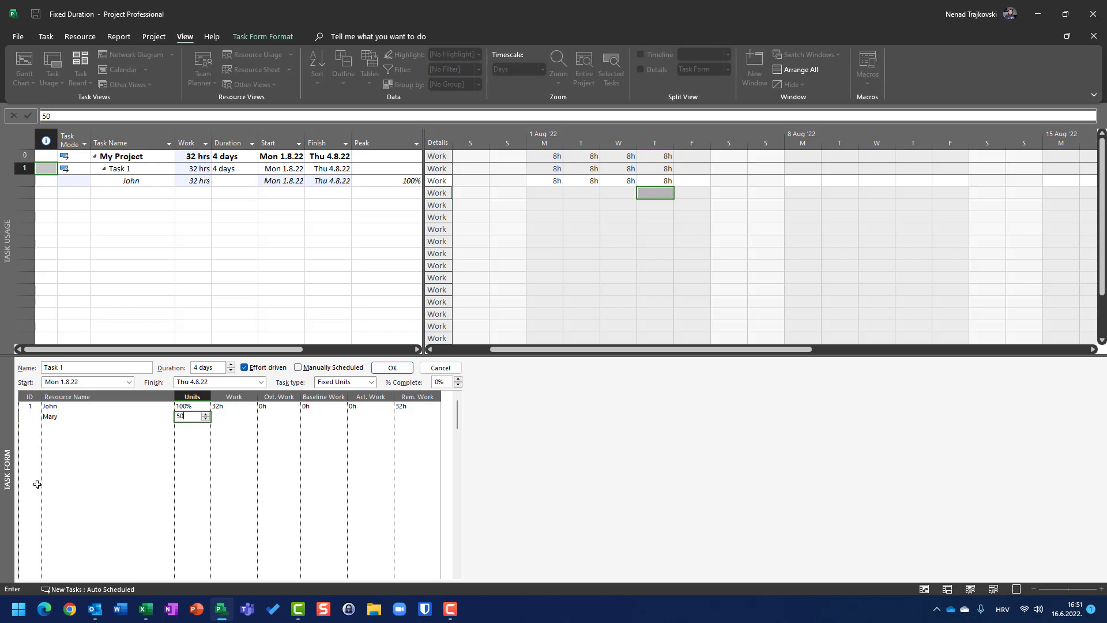
left_click(398, 368)
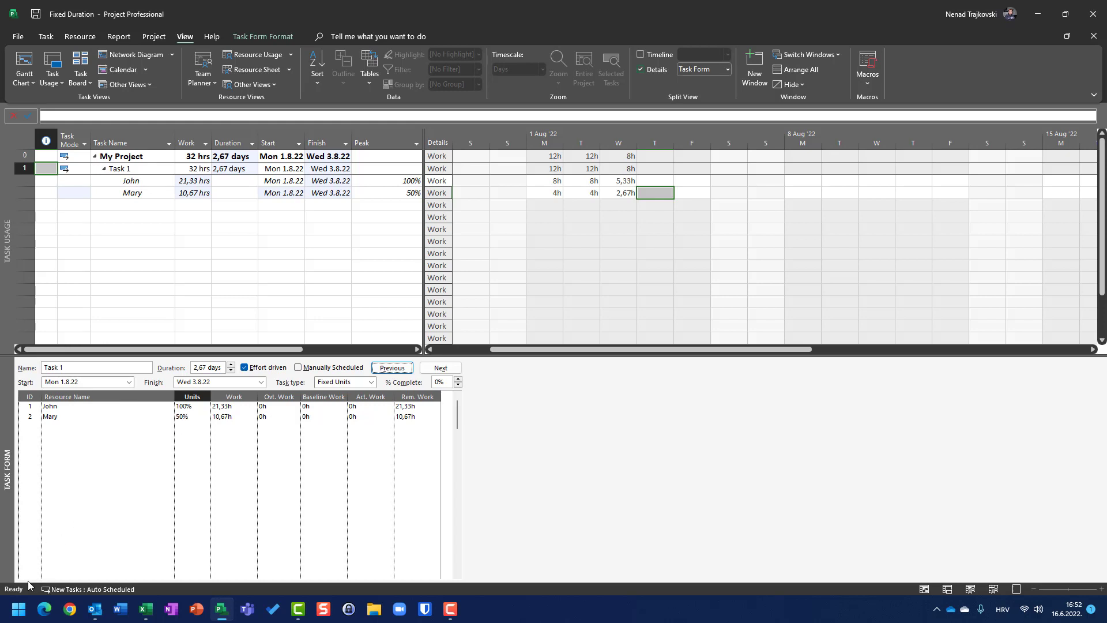
- Open Calculator and divide Task 1's 32 hours of work by 3
left_click(13, 614)
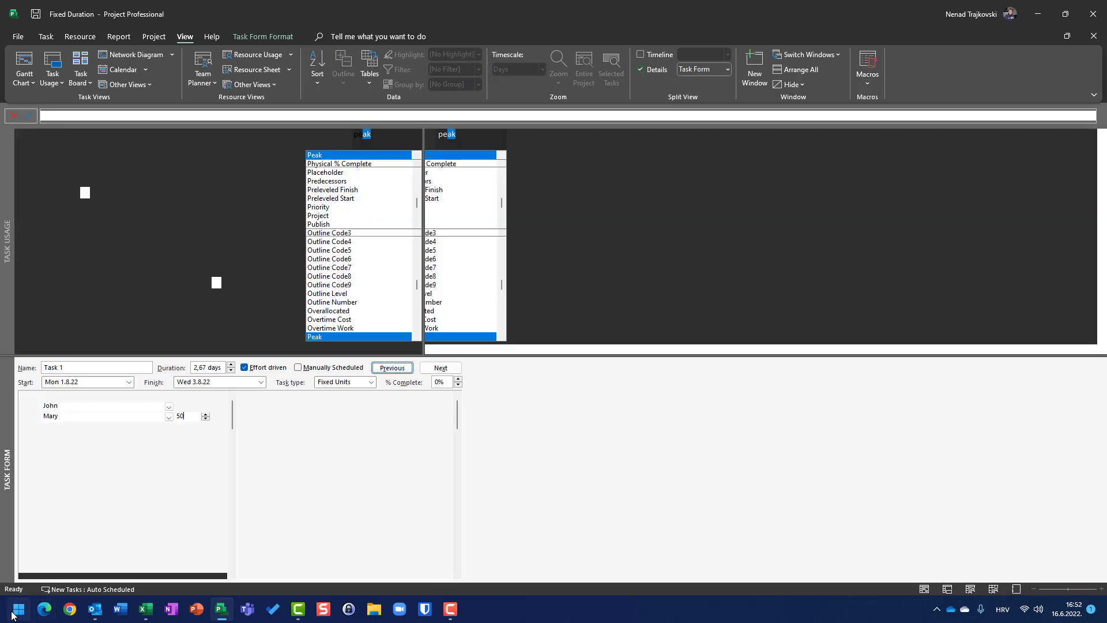
type("cal")
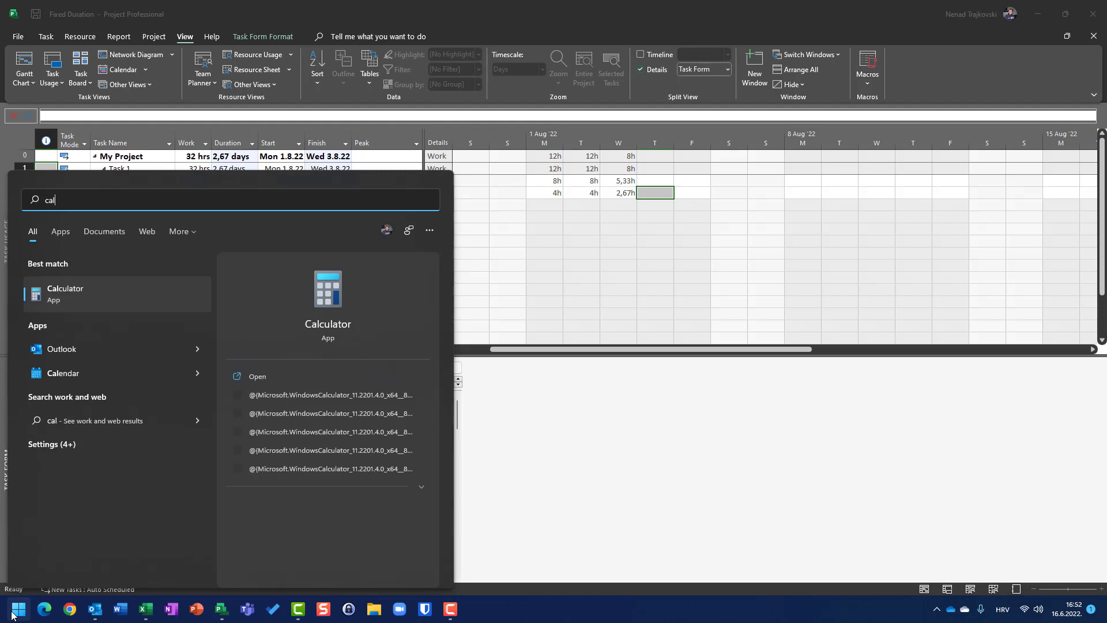
key("Return")
type("32")
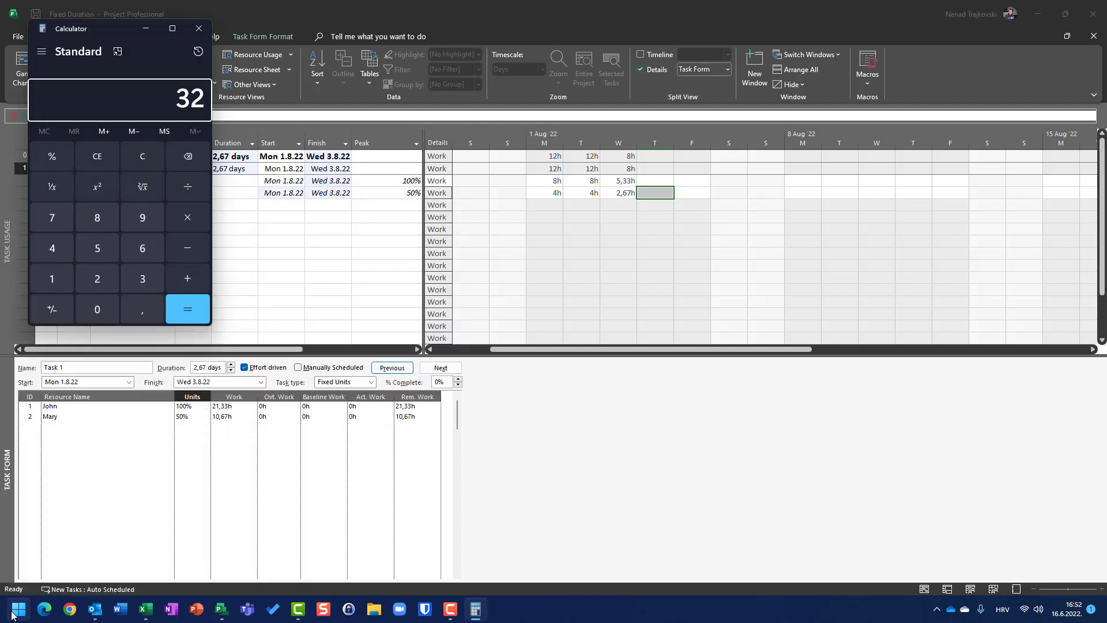
key("slash")
type("3")
key("Return")
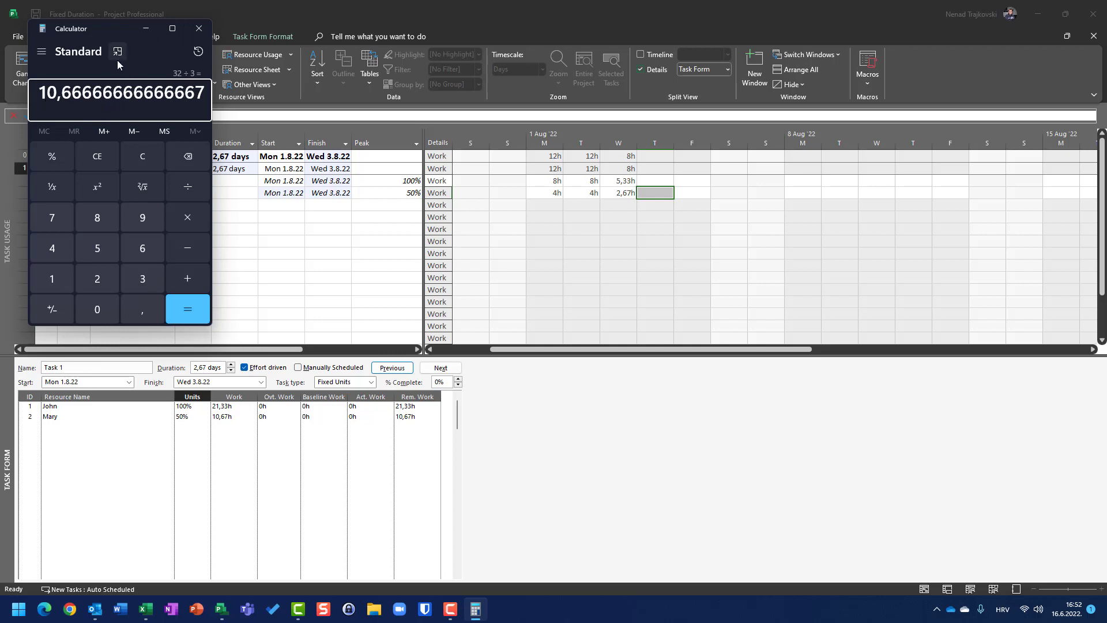
- Calculate 32 ÷ 3 × 2, and close Calculator to return to the first resource's work on Monday 1 August in Project
left_click(142, 288)
left_click(86, 281)
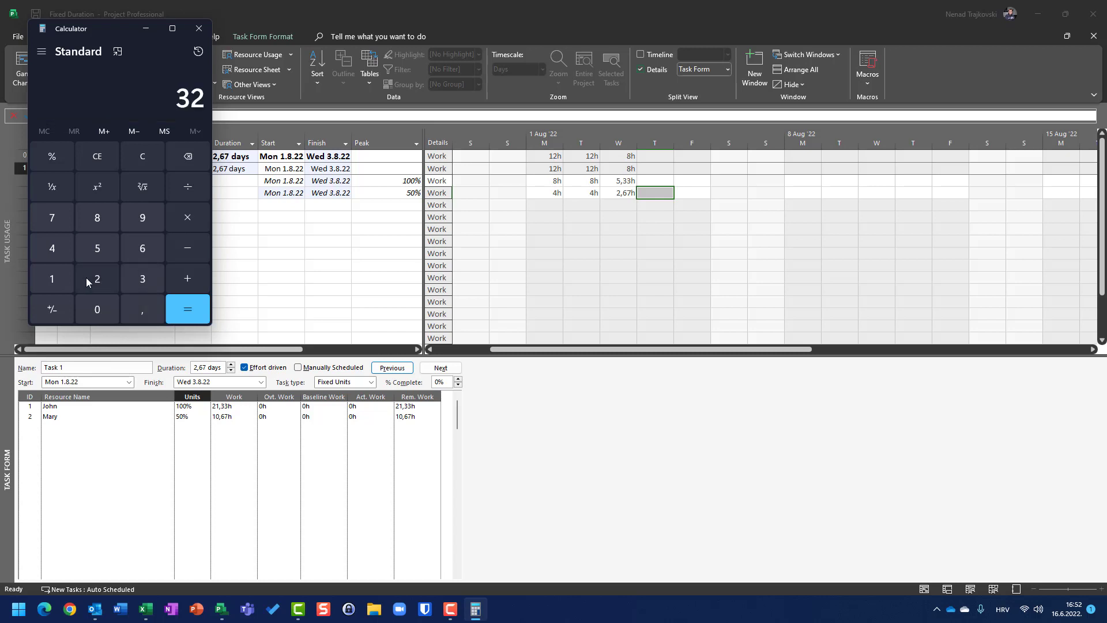
left_click(183, 187)
left_click(133, 278)
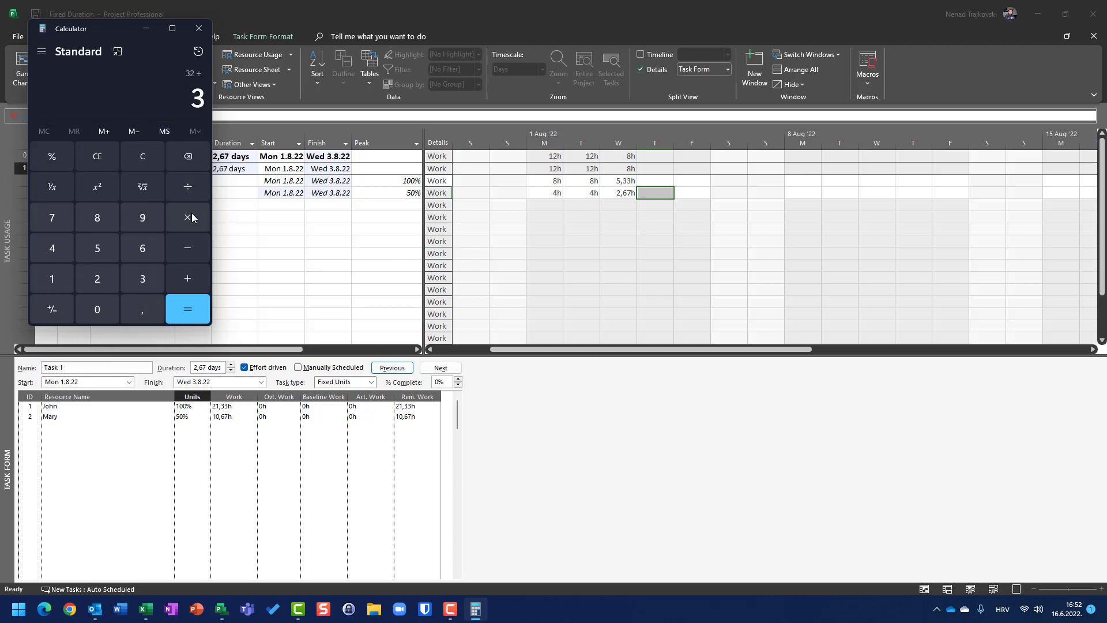
left_click(191, 218)
left_click(98, 277)
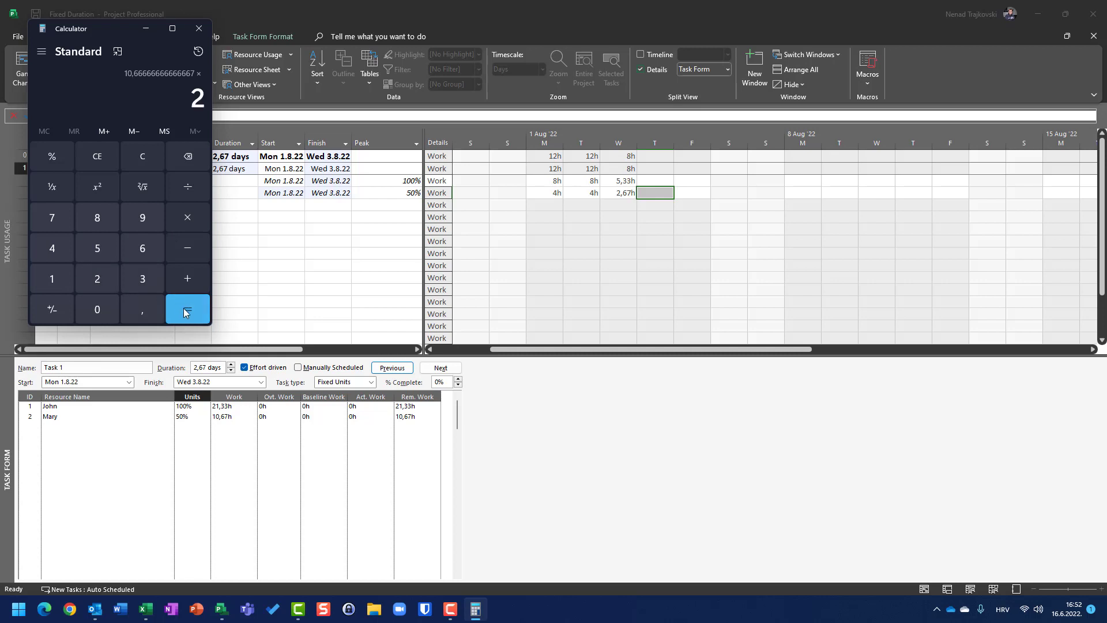
left_click(185, 312)
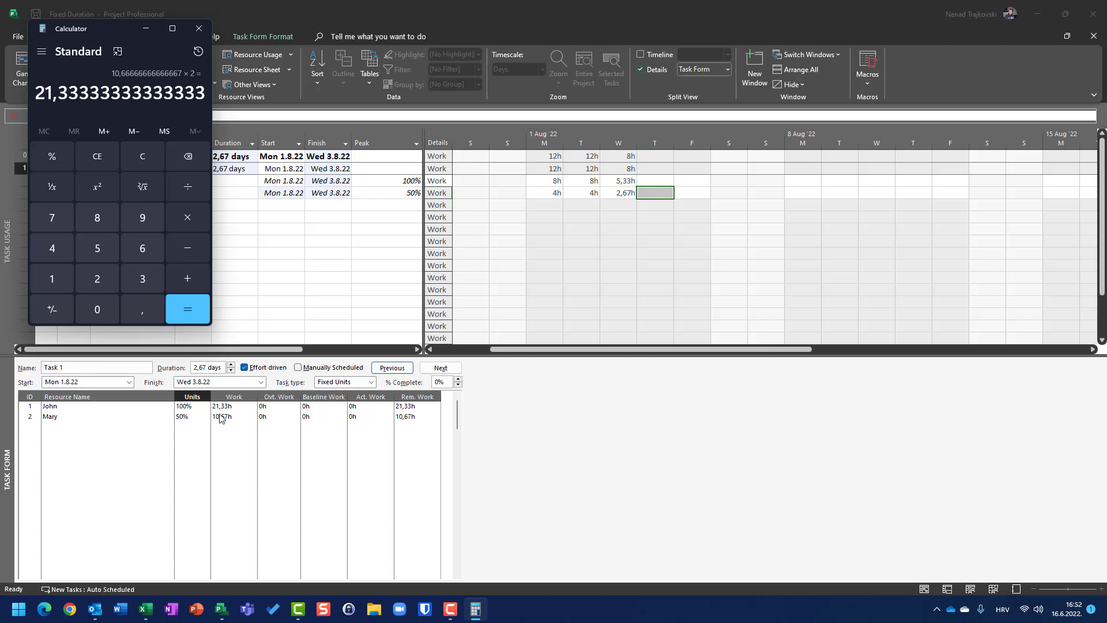
left_click(199, 28)
left_click(541, 182)
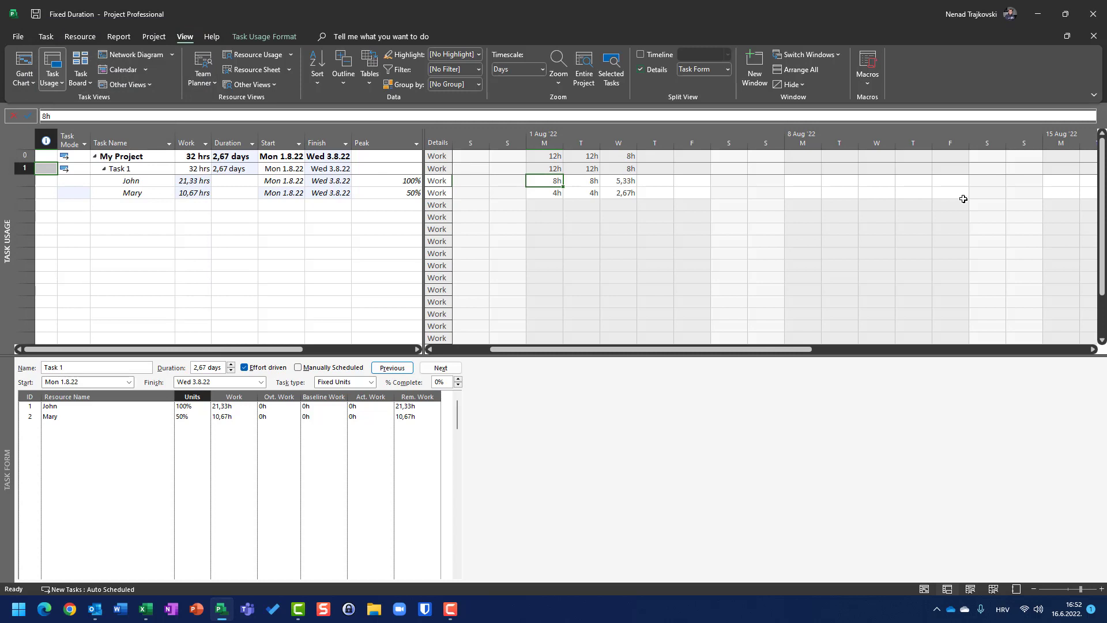
- Compare both resources' daily work on Task 1 from Monday 1 August through Wednesday 3 August
key("Down")
key("Up")
key("Down")
key("Up")
key("Up")
key("Down")
key("Down")
left_click(577, 180)
left_click(579, 193)
left_click(545, 193)
left_click(544, 181)
left_click(581, 181)
left_click(581, 193)
left_click(544, 193)
left_click(581, 194)
left_click(621, 182)
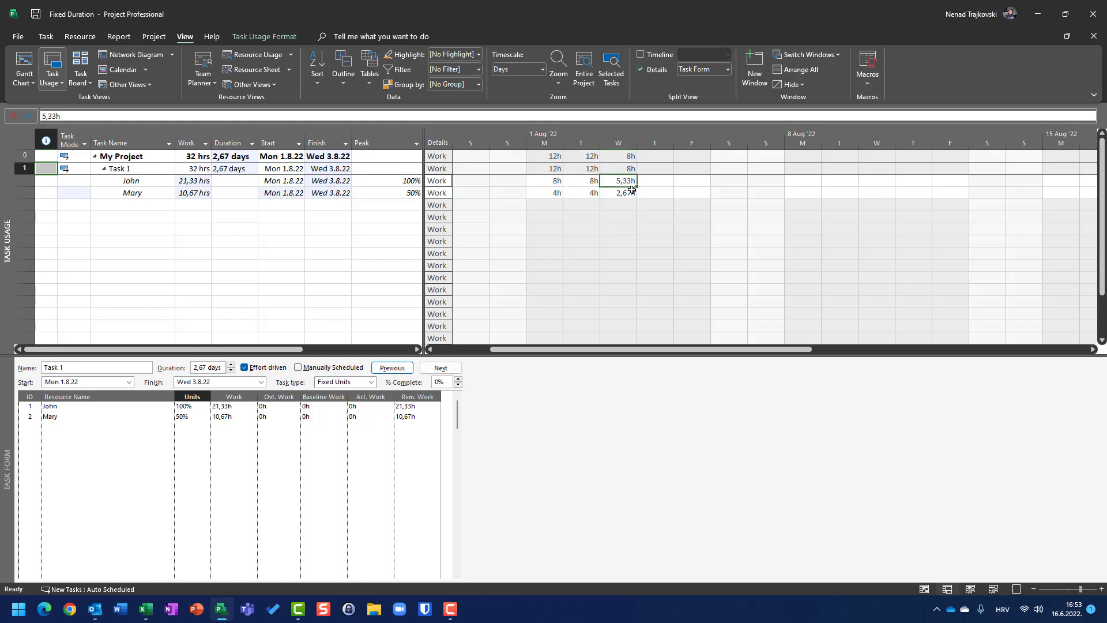
left_click(630, 193)
- Remove both resource assignments from Task 1 and apply the change
left_click(51, 407)
key("Delete")
key("Delete")
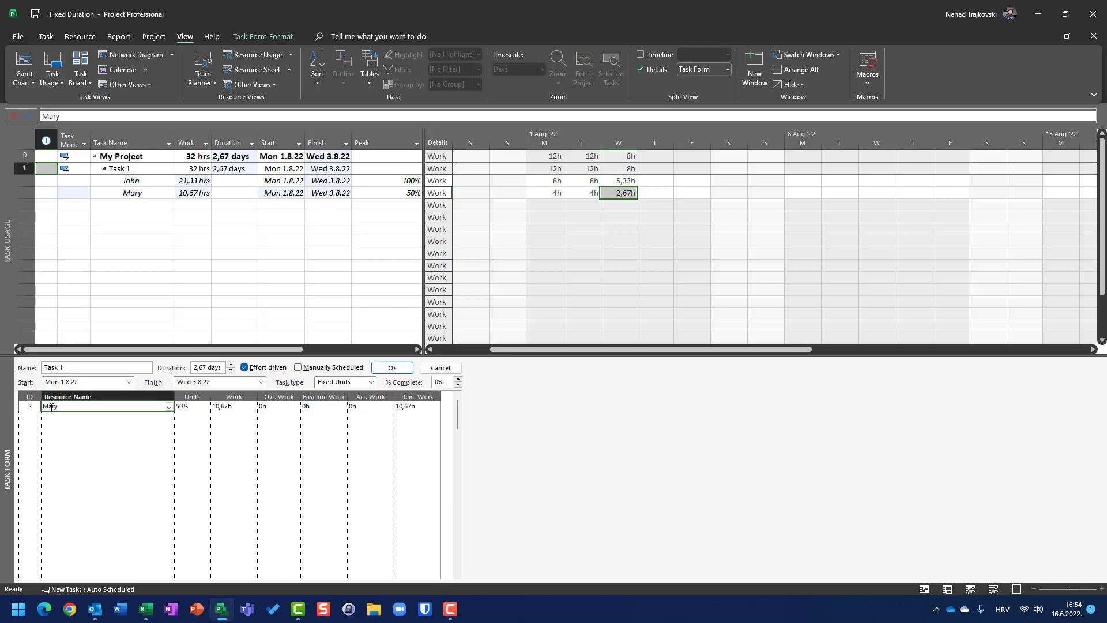
left_click(391, 367)
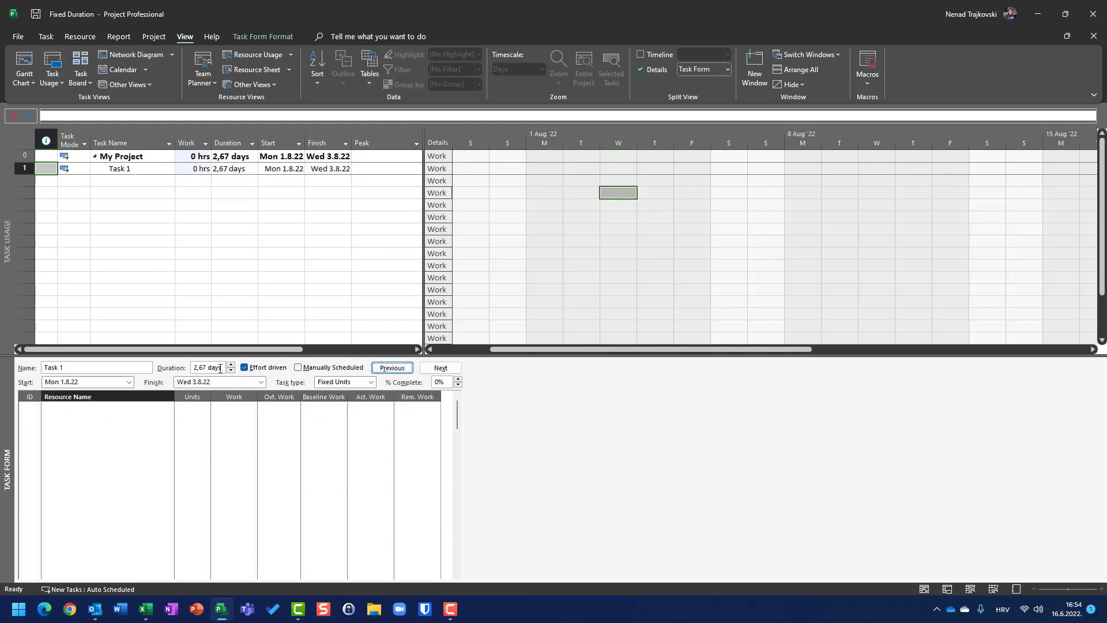
- Set Task 1's duration to 6 days while it has no resources assigned
left_click_drag(219, 368, 129, 365)
type("6")
left_click(396, 367)
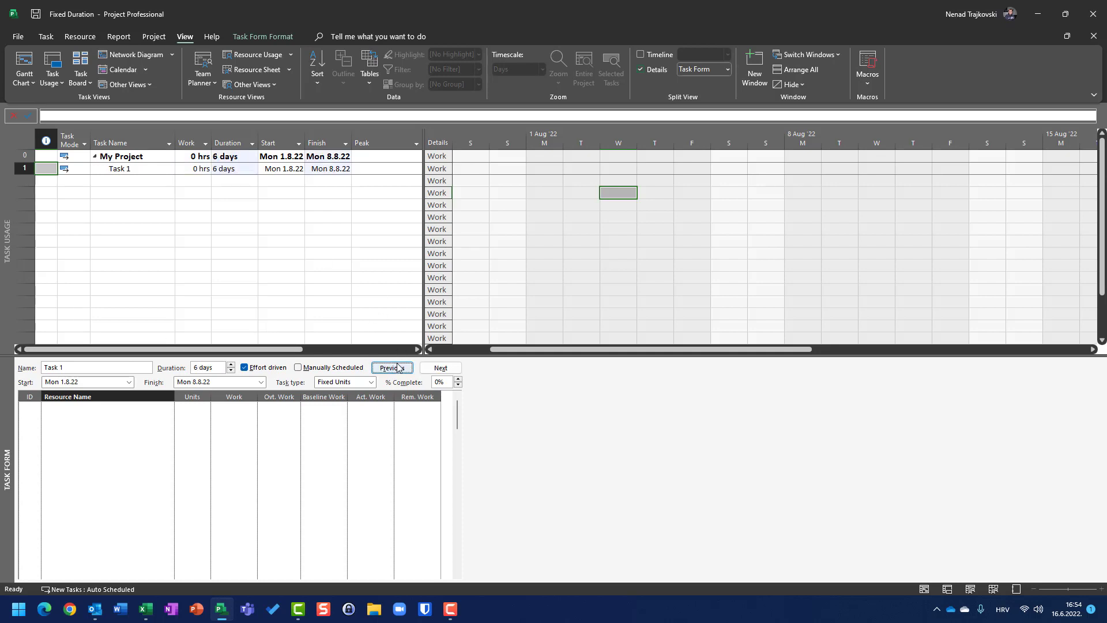
- Assign only the first resource to the 6-day Task 1, keeping the default units
left_click(167, 411)
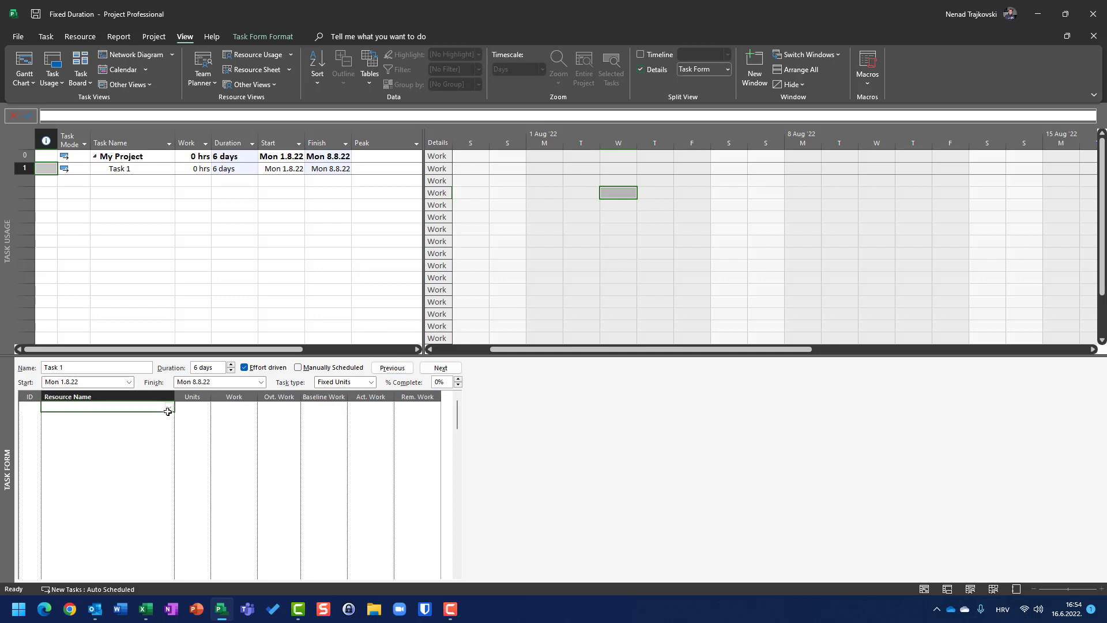
left_click(170, 411)
left_click(164, 416)
left_click(385, 370)
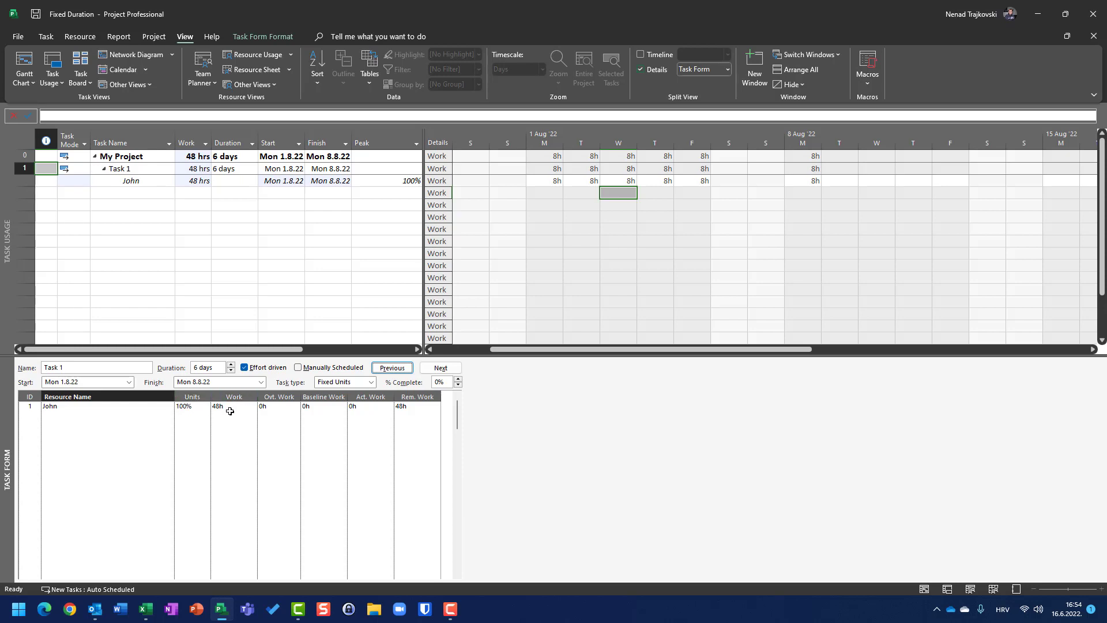
- Add the second resource to the effort-driven 6-day Task 1 at 50% units
left_click(170, 418)
left_click(169, 417)
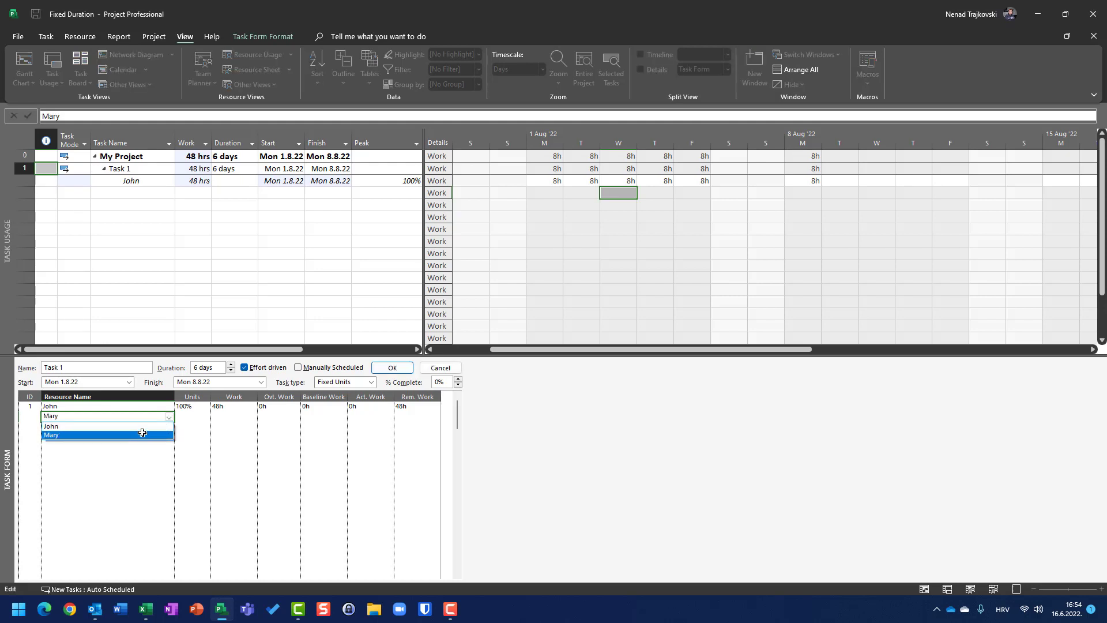
left_click(140, 435)
left_click(185, 418)
type("50")
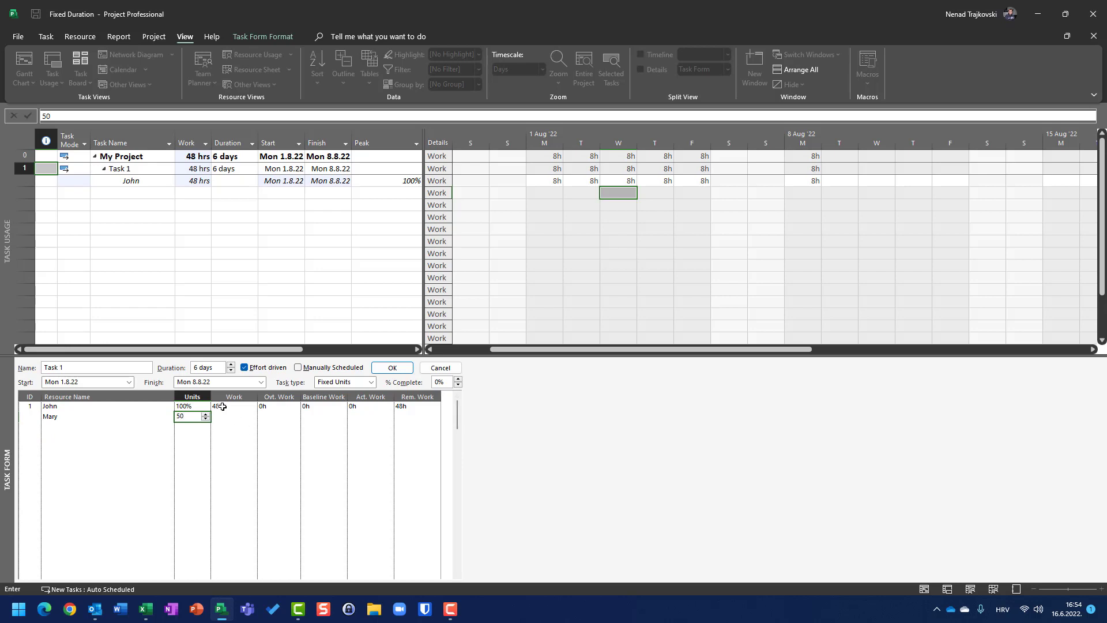
left_click(392, 367)
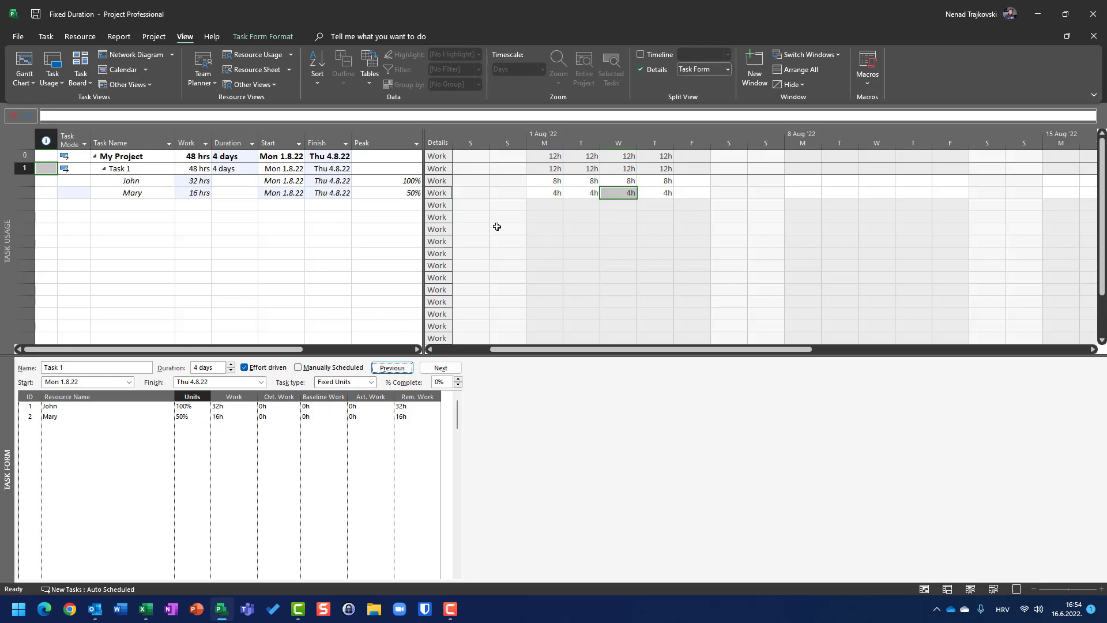
- Examine how Task 1's work is split between the two resources each day from Monday 1 to Thursday 4 August
left_click(547, 182)
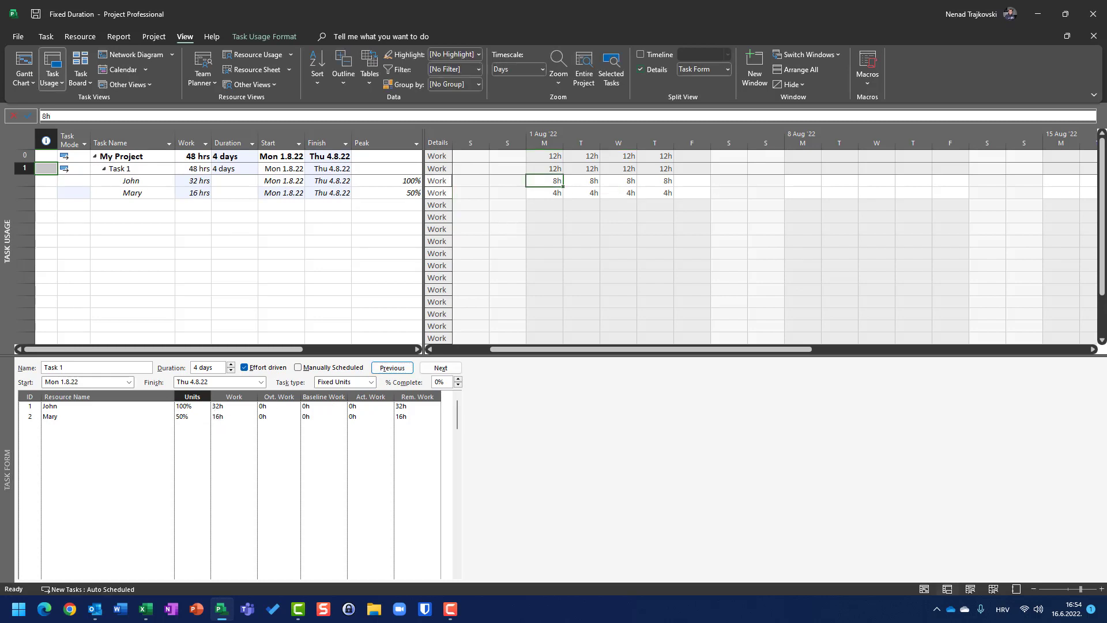
left_click(545, 193)
left_click(545, 181)
left_click(581, 181)
left_click(545, 181)
left_click(545, 193)
left_click(545, 181)
key("shift+Down")
key("Right")
key("shift+Down")
key("Right")
key("shift+Down")
key("Right")
key("shift+Down")
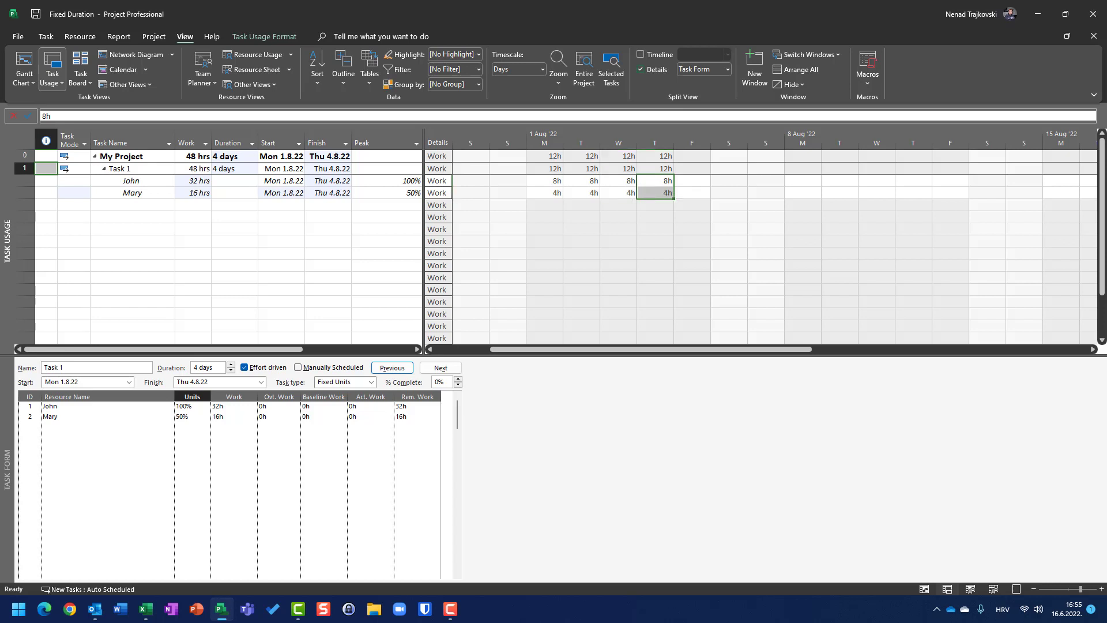
key("Left")
key("Left")
key("Left")
key("Down")
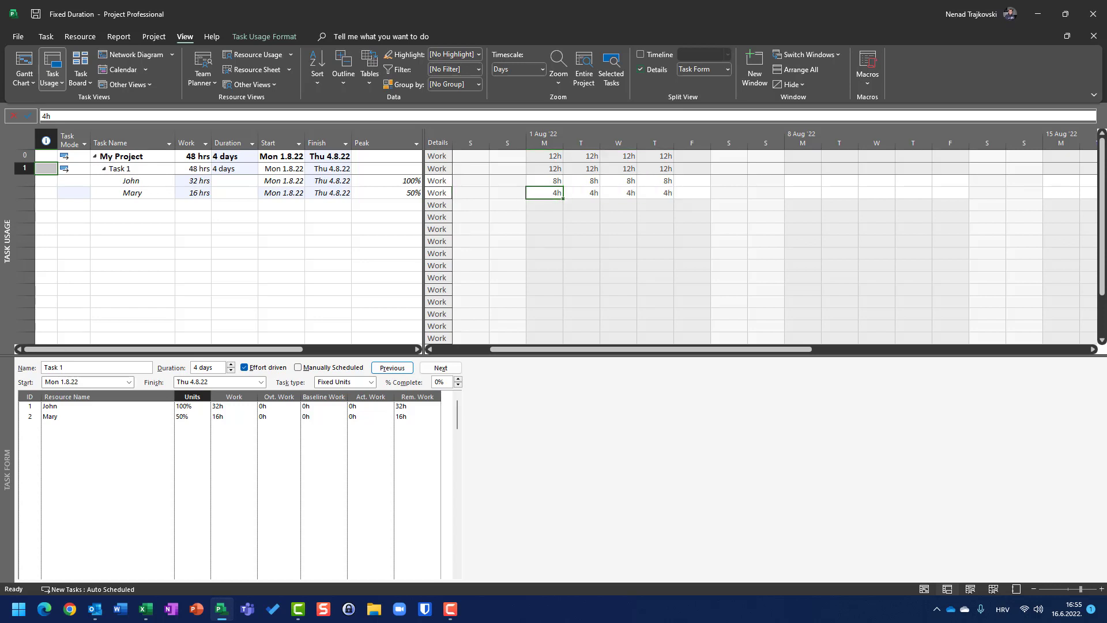
key("Up")
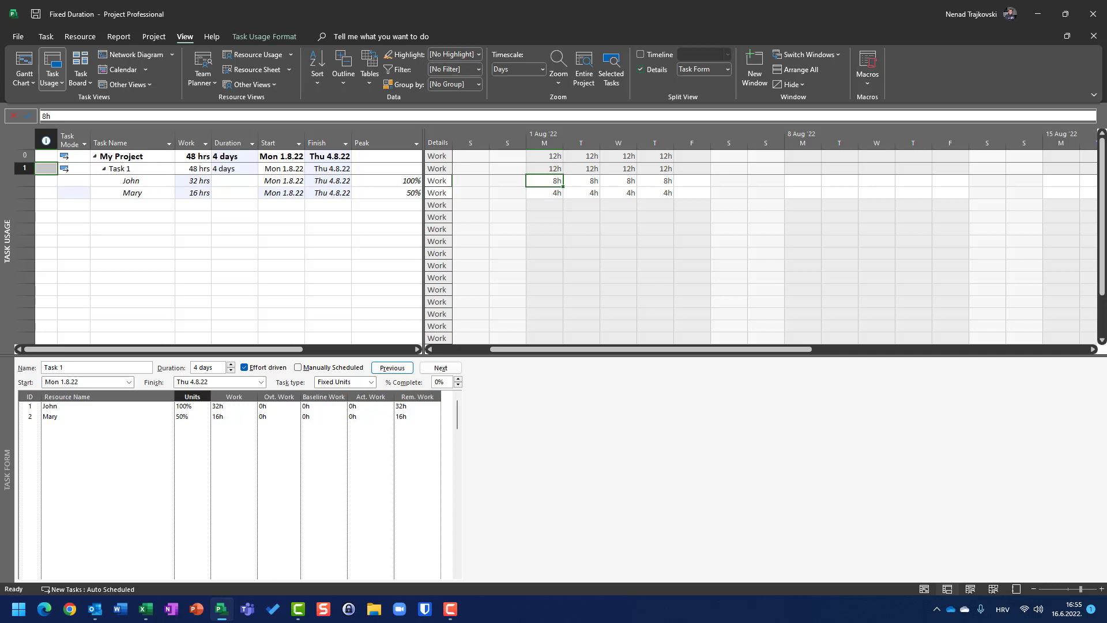